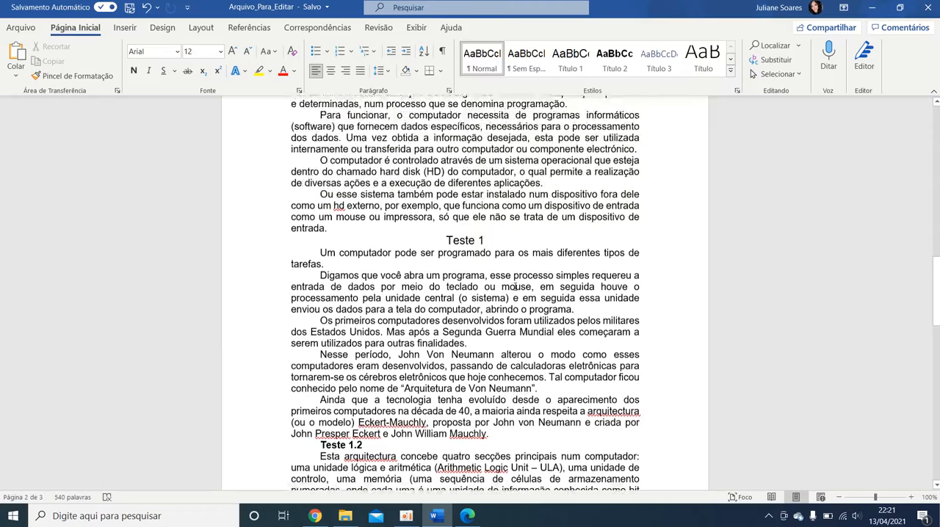
Step: Check the Teste 1 section in Teste_Com_Sumario.pdf in Edge, then return to the Word document
scroll(648, 262, down, 15)
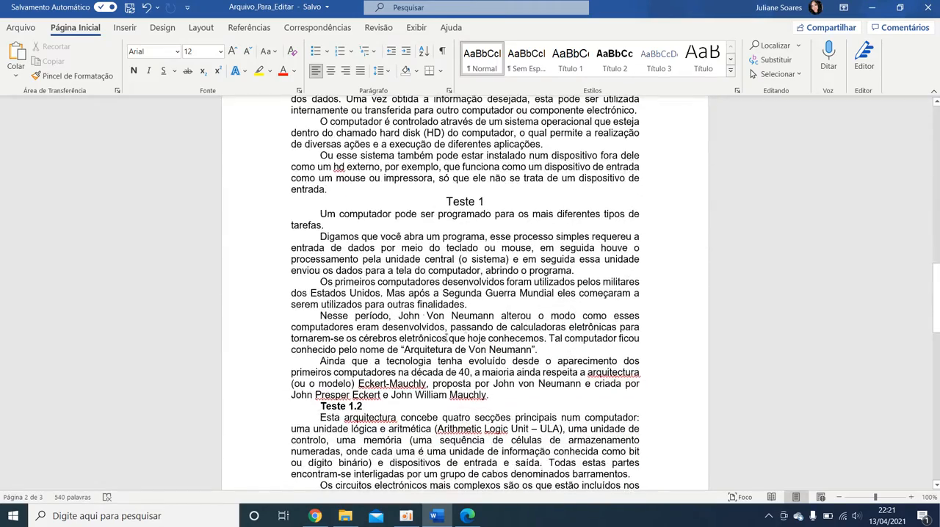
click(467, 516)
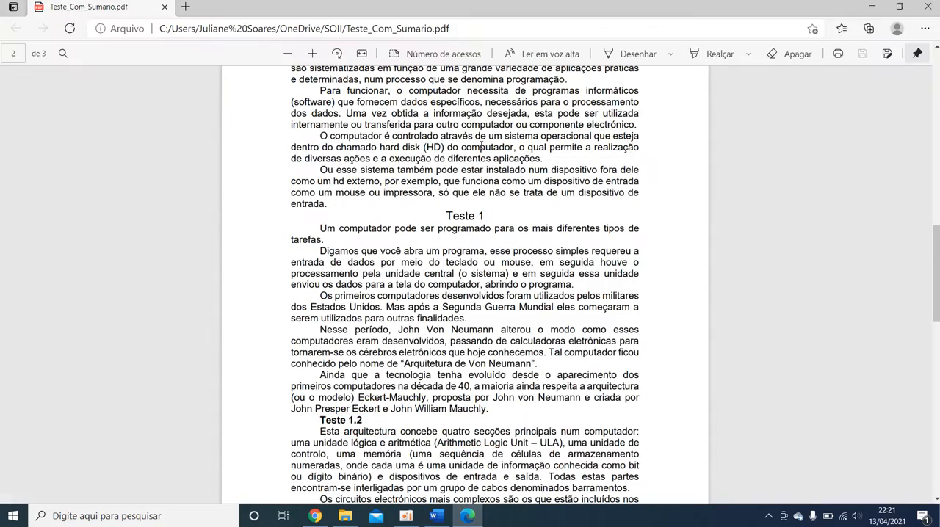
click(872, 6)
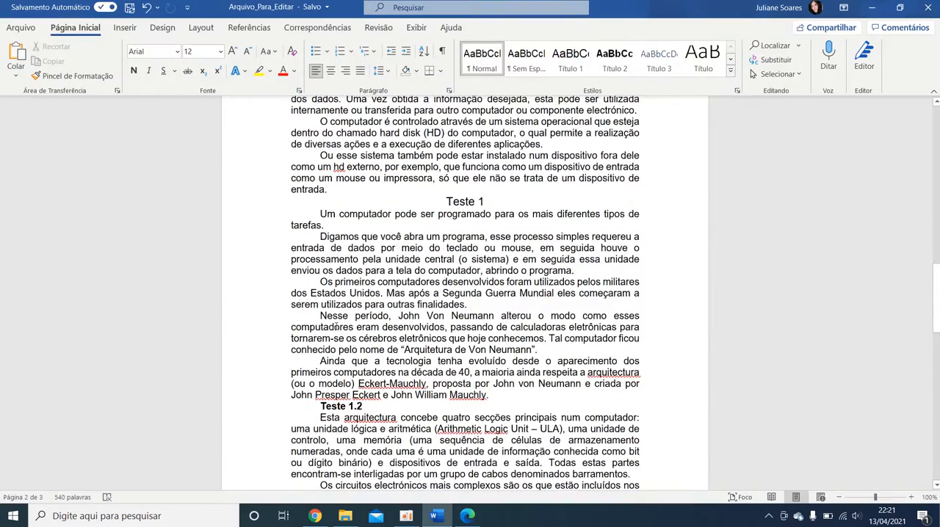
Step: Misspell "teclado" as "tecado" in the second paragraph under the Teste 1 heading
scroll(327, 320, up, 12)
scroll(512, 232, down, 5)
scroll(512, 233, down, 6)
key(ctrl+j)
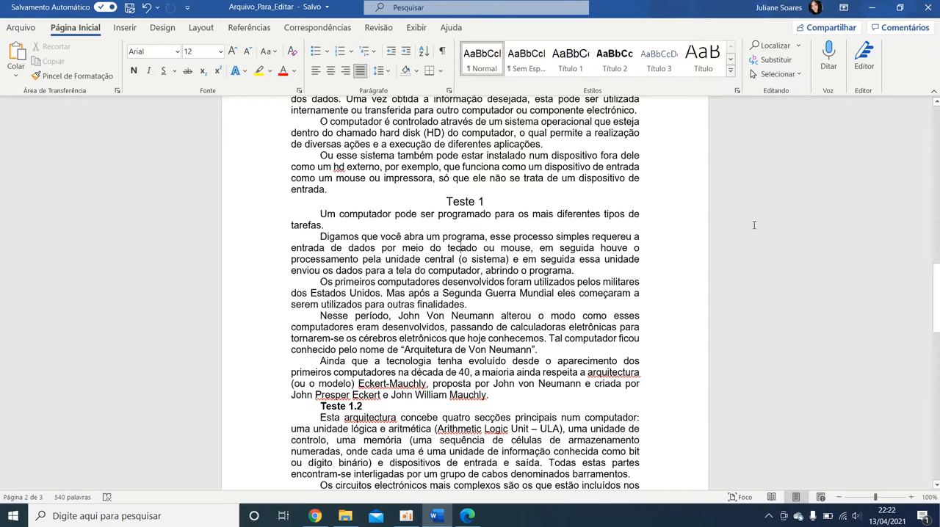
Step: Search the document for "tecado" in the navigation search, reopen the search once, and close it
click(775, 45)
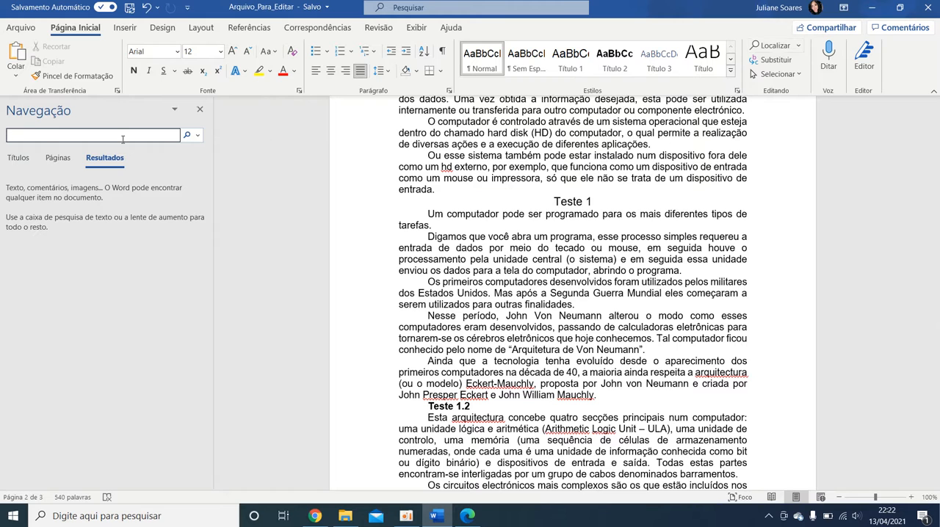
text(tecado)
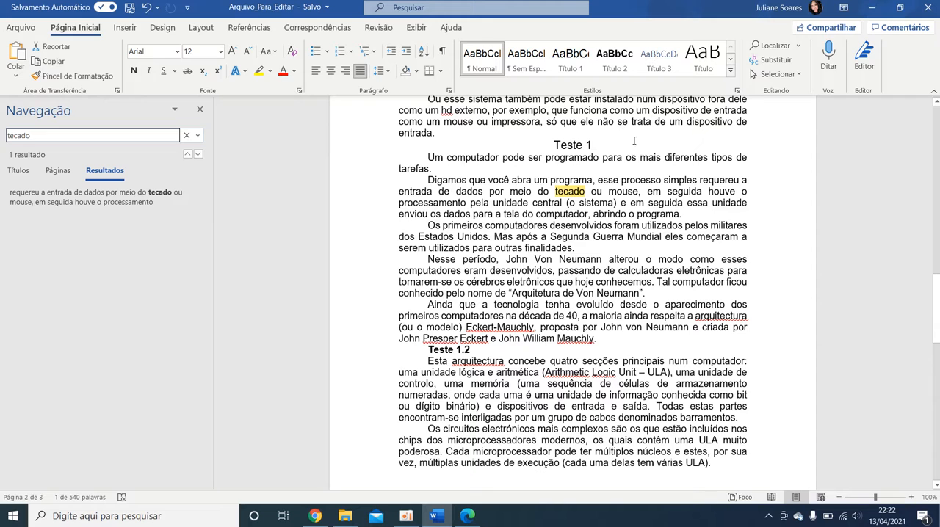
click(200, 111)
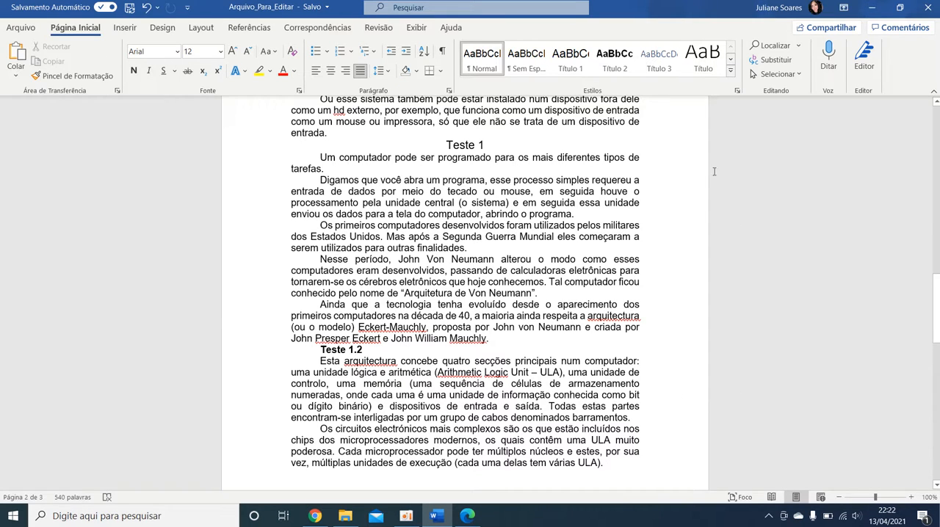
click(771, 46)
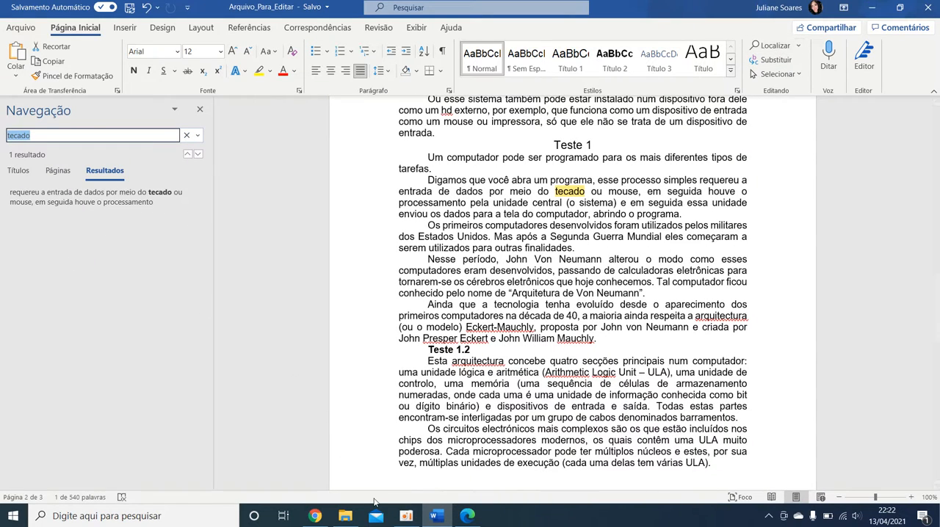
click(200, 110)
click(201, 110)
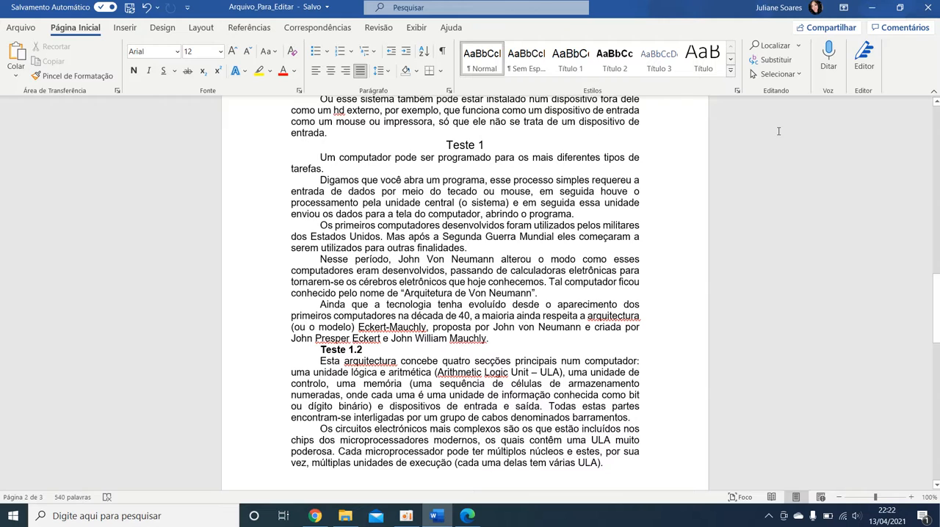
Step: Set up a find-and-replace with "tecado" as the search text and "TECLADO" as the replacement
click(776, 60)
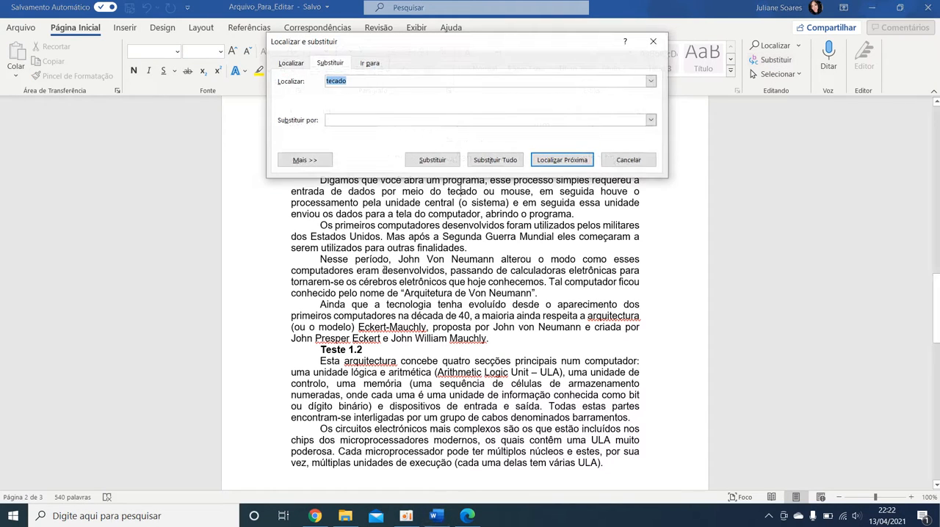
drag(433, 37, 451, 141)
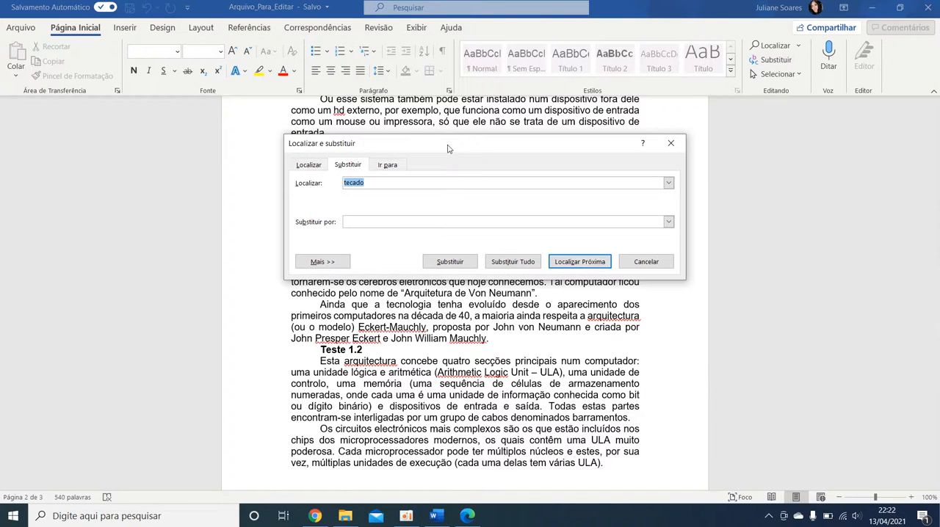
click(309, 165)
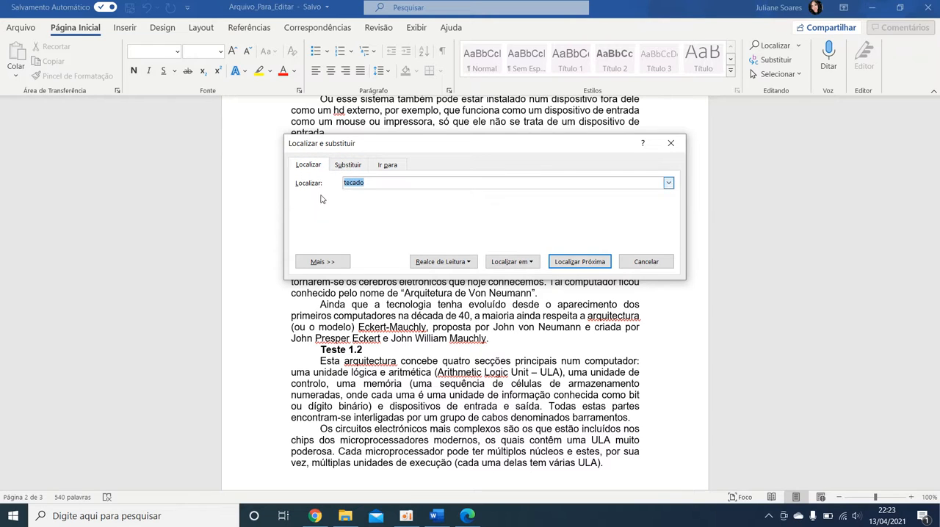
click(348, 166)
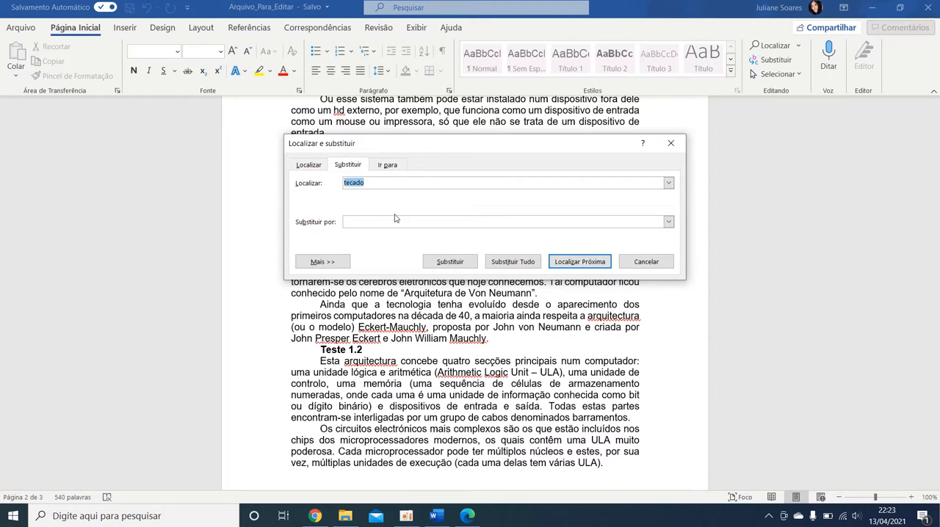
click(379, 182)
click(369, 221)
text(TECLADO)
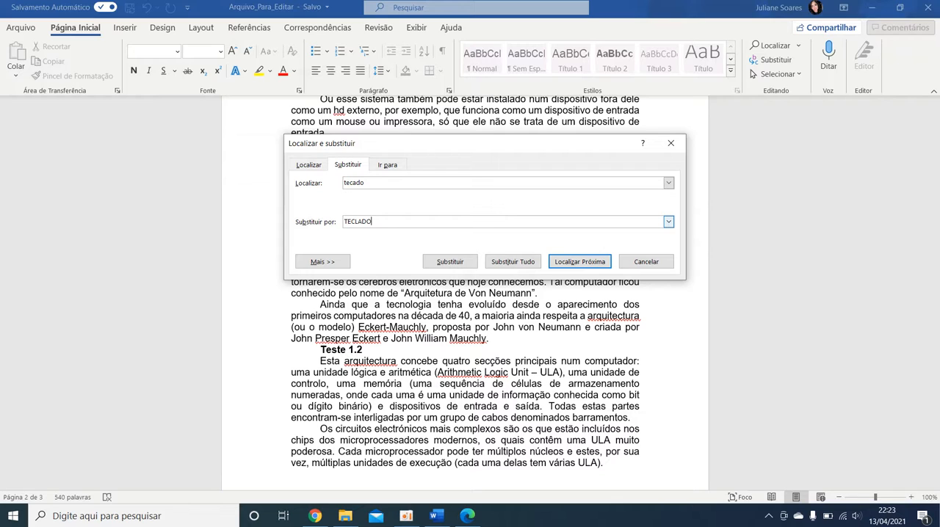
Step: Find "tecado" in the Teste 1 section, replace it with "TECLADO", and close the replace dialog
click(600, 266)
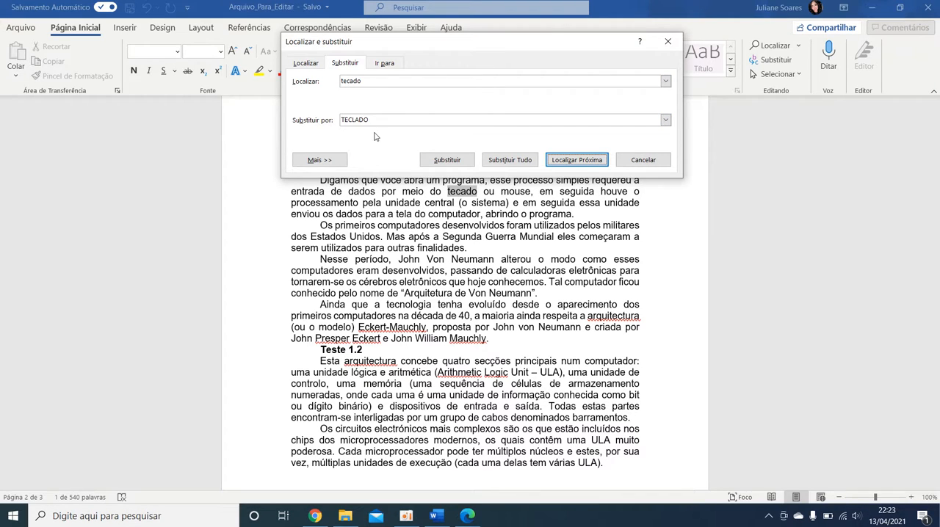
click(467, 163)
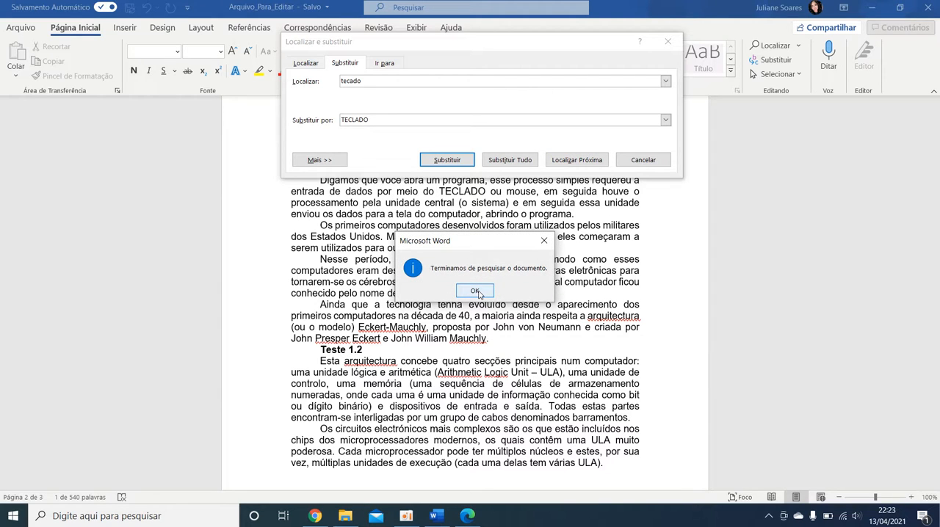
click(475, 291)
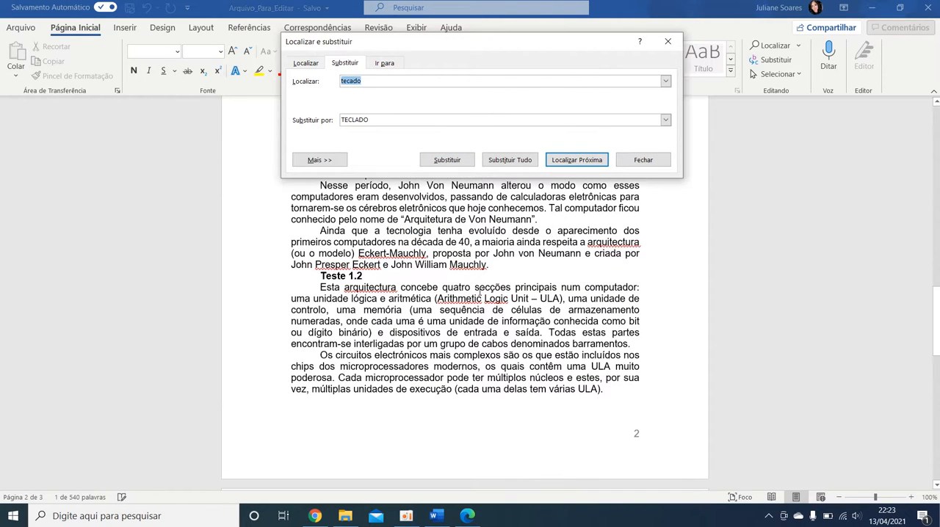
scroll(487, 306, up, 1)
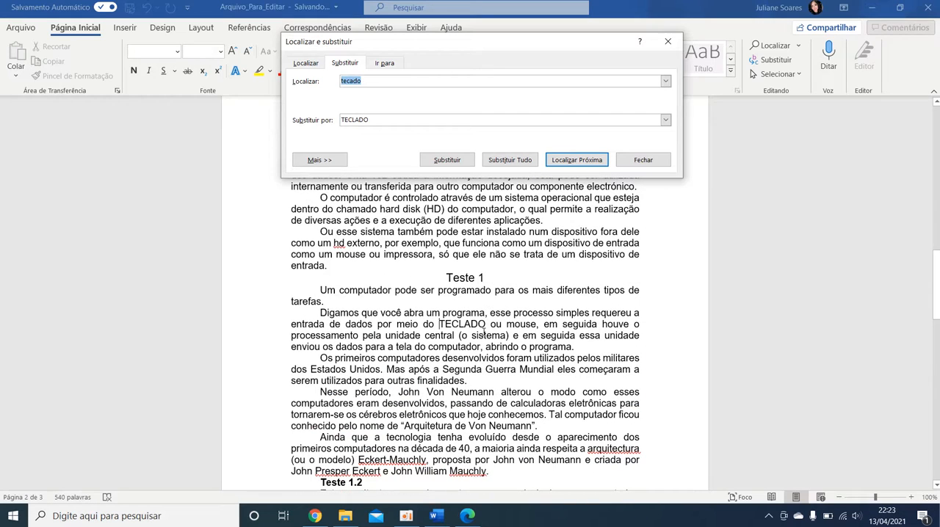
click(488, 328)
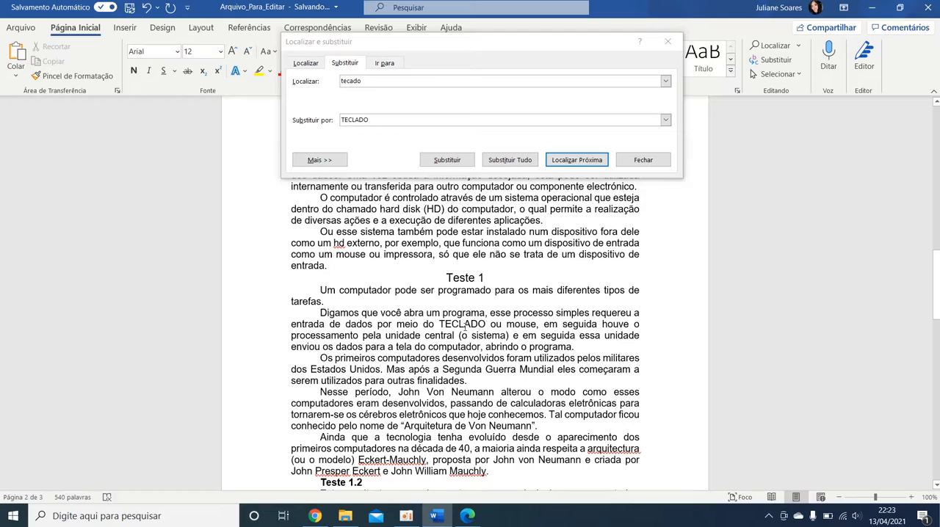
click(642, 159)
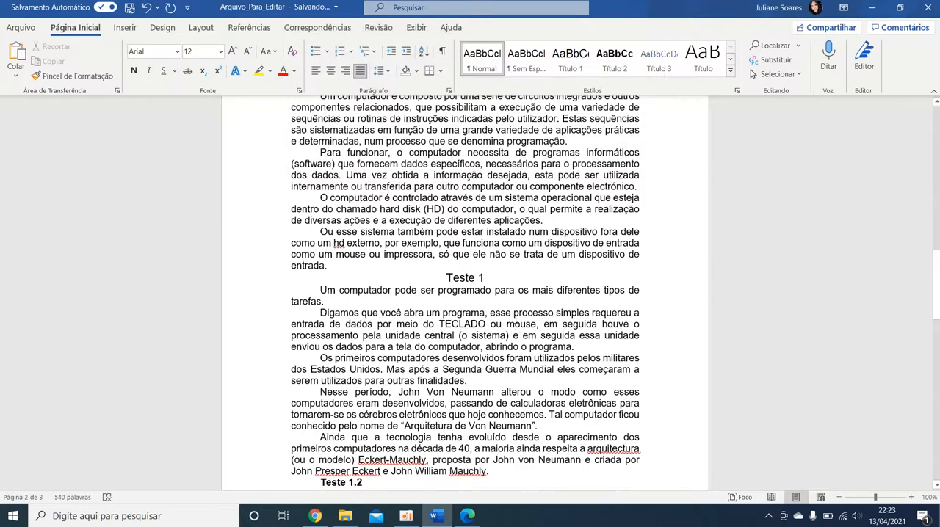
Step: Look through the document text from "Conceito de computador" to the image under Teste 2
scroll(508, 304, up, 3)
scroll(562, 323, down, 10)
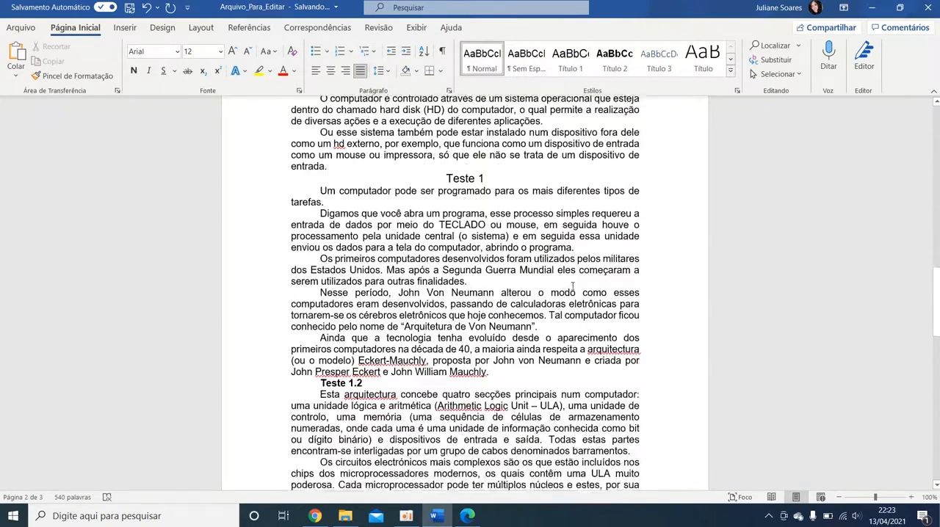
scroll(562, 323, up, 2)
scroll(551, 345, down, 15)
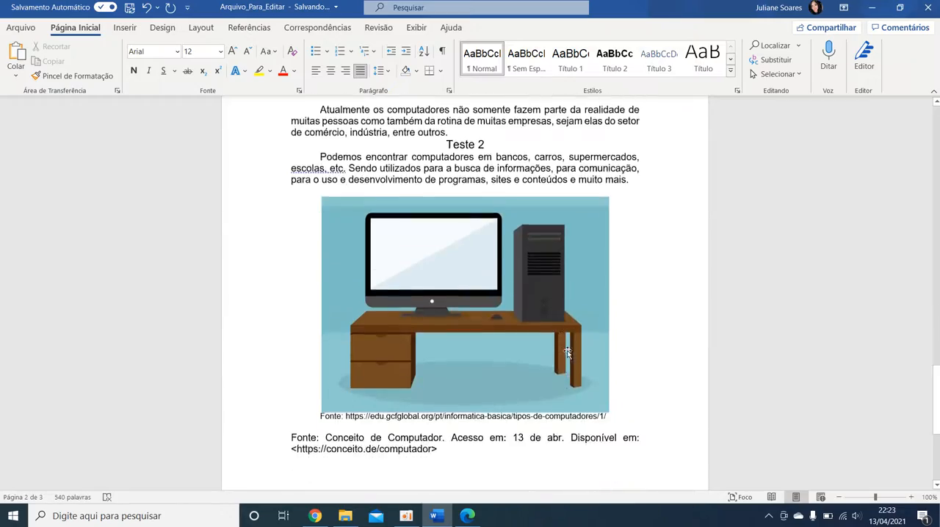
scroll(539, 364, up, 20)
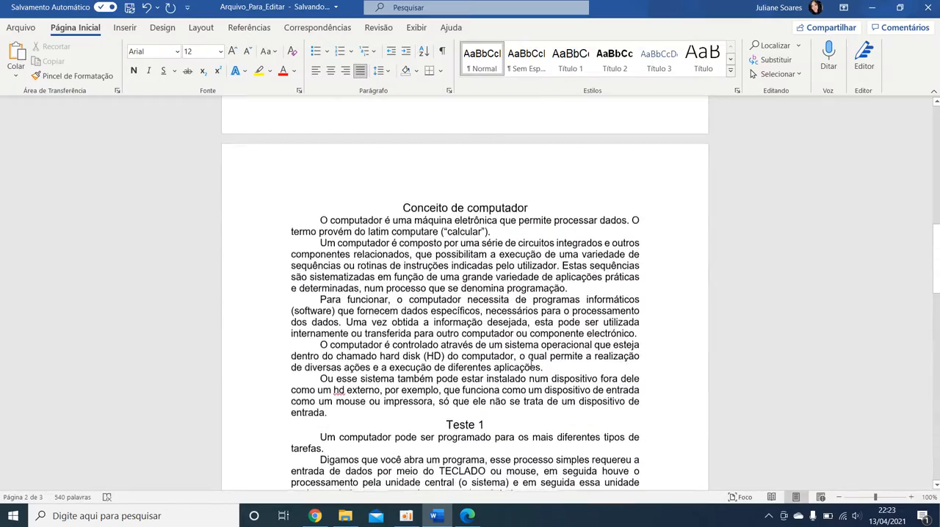
scroll(531, 365, down, 1)
scroll(573, 331, up, 2)
scroll(585, 308, down, 5)
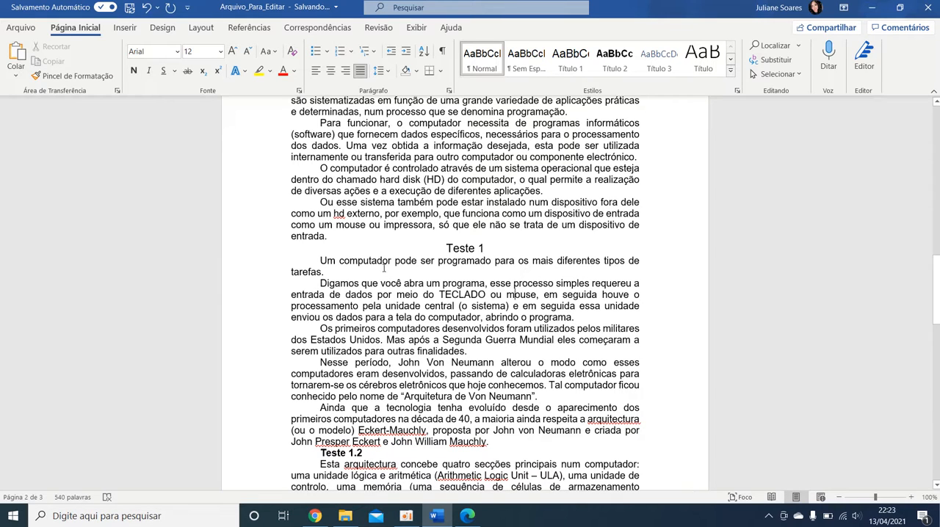
Step: Set up a find-and-replace with "computador" as the search text and "computador..." as the replacement
click(772, 60)
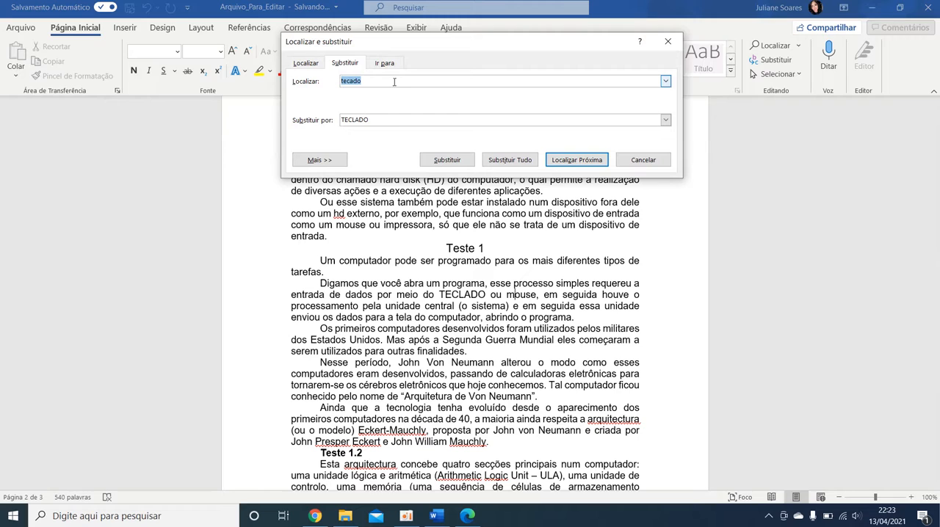
text(COMPUTADOR)
key(BackSpace)
key(BackSpace)
key(BackSpace)
key(BackSpace)
key(BackSpace)
key(BackSpace)
key(BackSpace)
key(BackSpace)
key(BackSpace)
key(BackSpace)
text(computador)
key(Tab)
text(computador...)
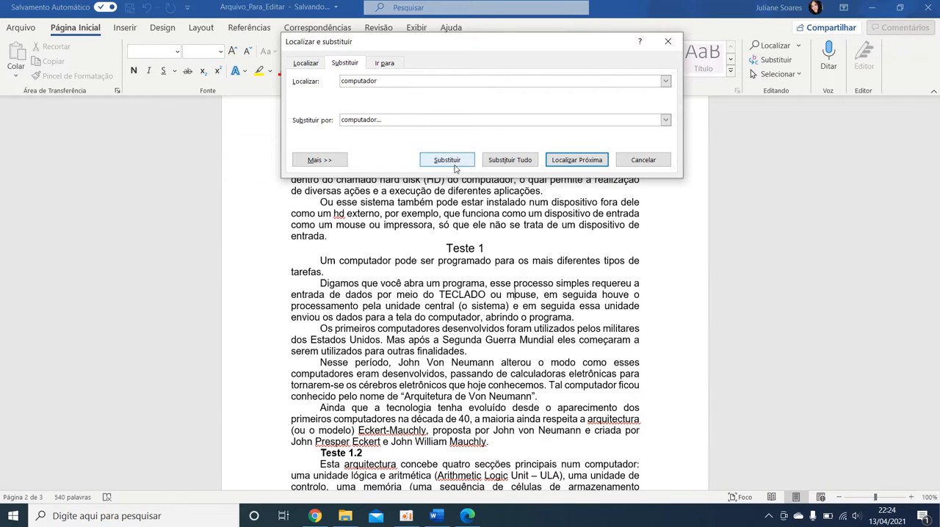
Step: Replace the singular "computador" in "tela do computador" and "Tal computador" with "computador...", skipping the plural "computadores" matches between them
click(564, 163)
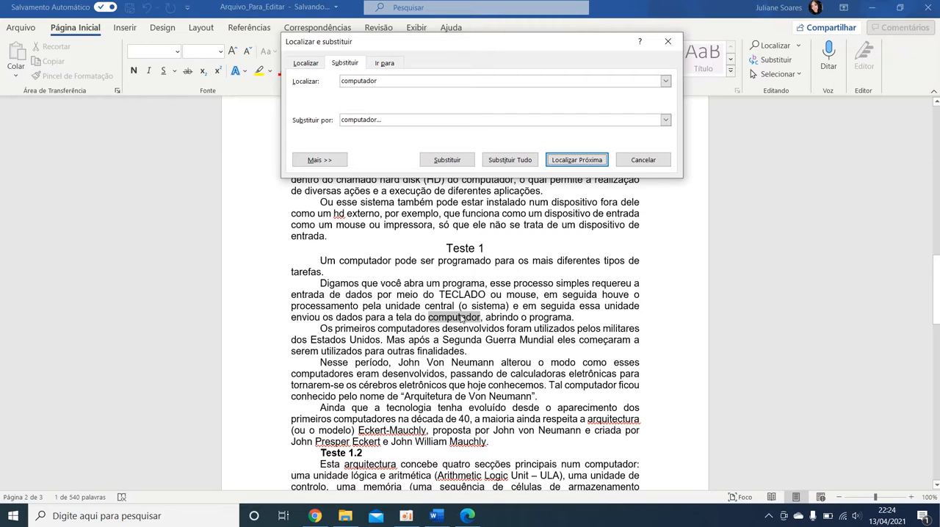
click(449, 161)
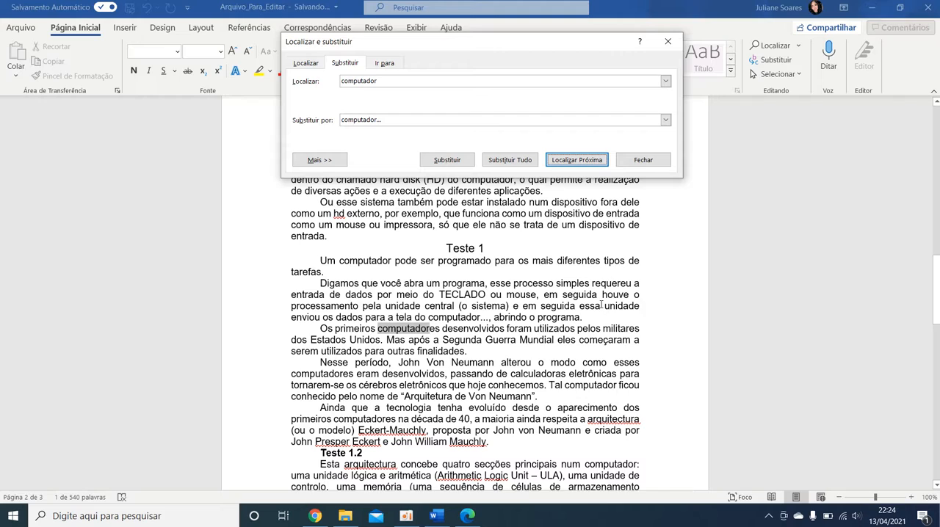
click(578, 166)
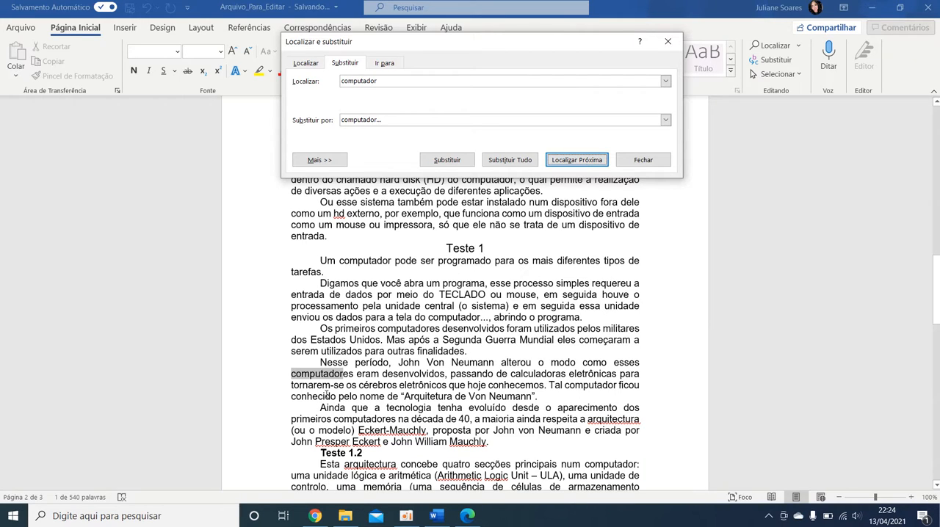
click(575, 161)
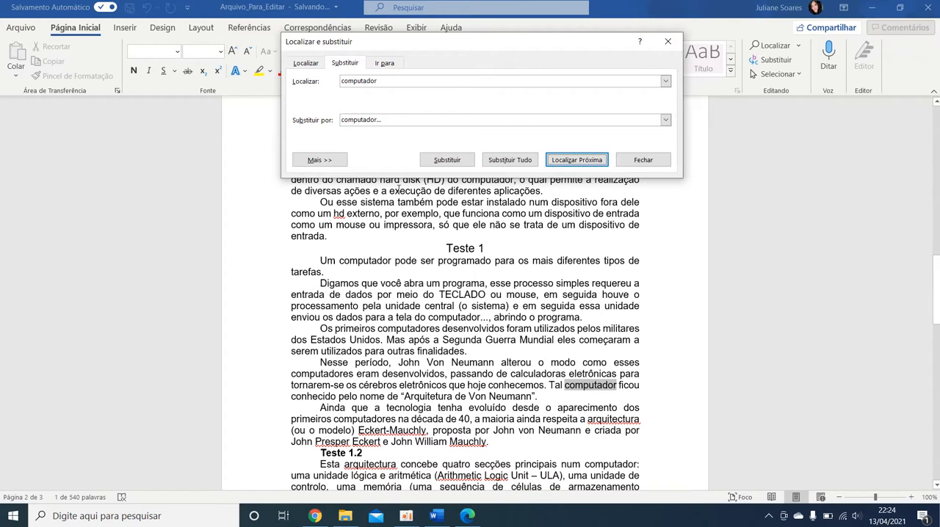
click(447, 160)
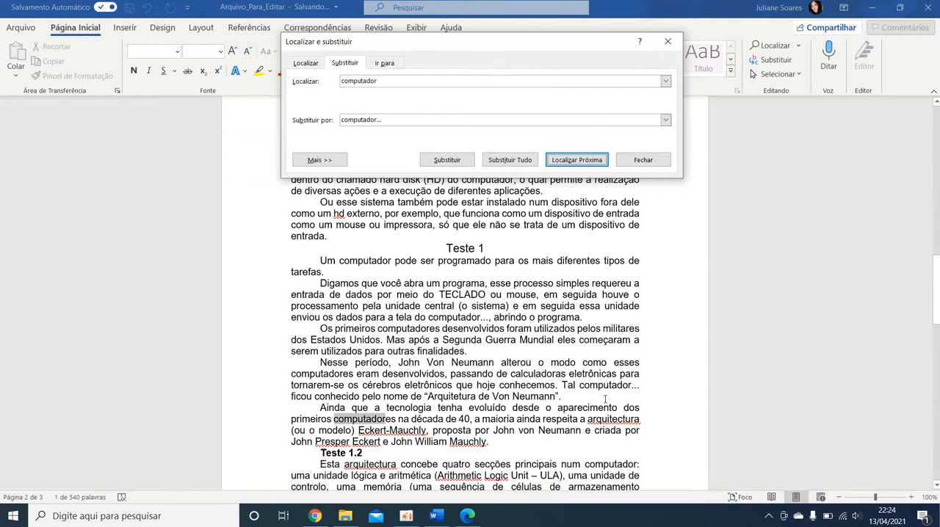
Step: Skip the plural "computadores" match and replace "computador" in the first sentence under Teste 1.2 with "computador..."
scroll(627, 389, down, 6)
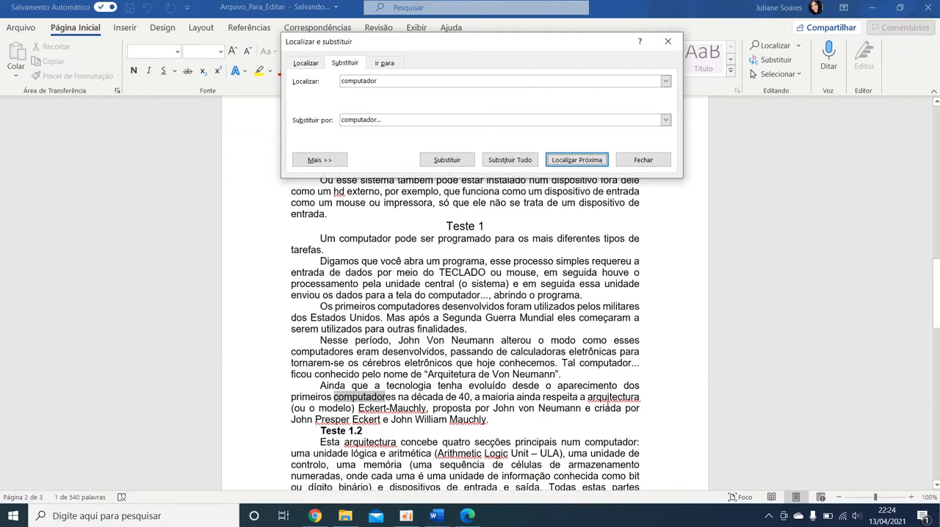
scroll(533, 386, down, 10)
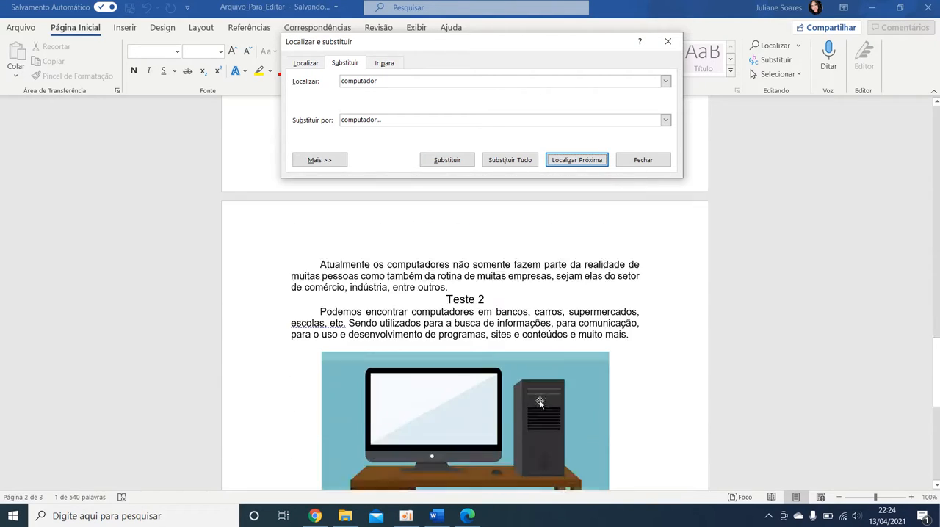
scroll(474, 361, up, 10)
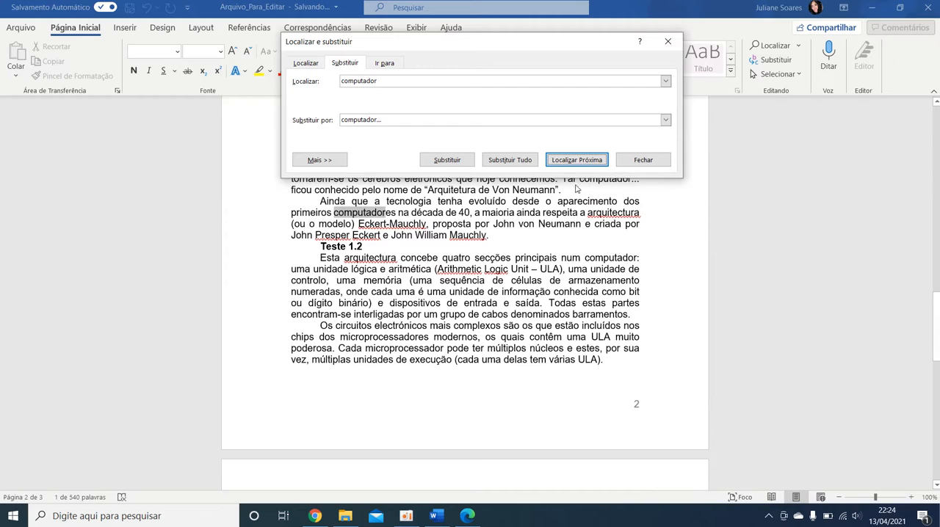
click(573, 161)
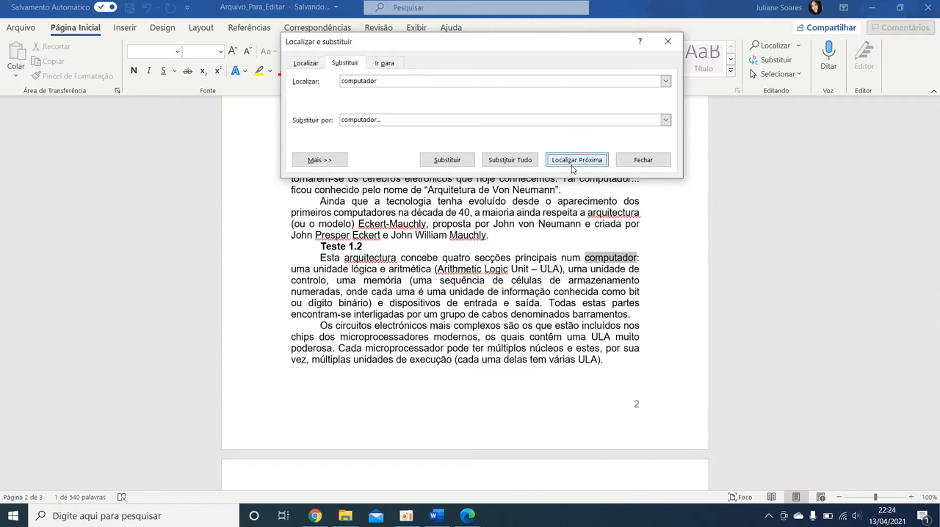
click(448, 160)
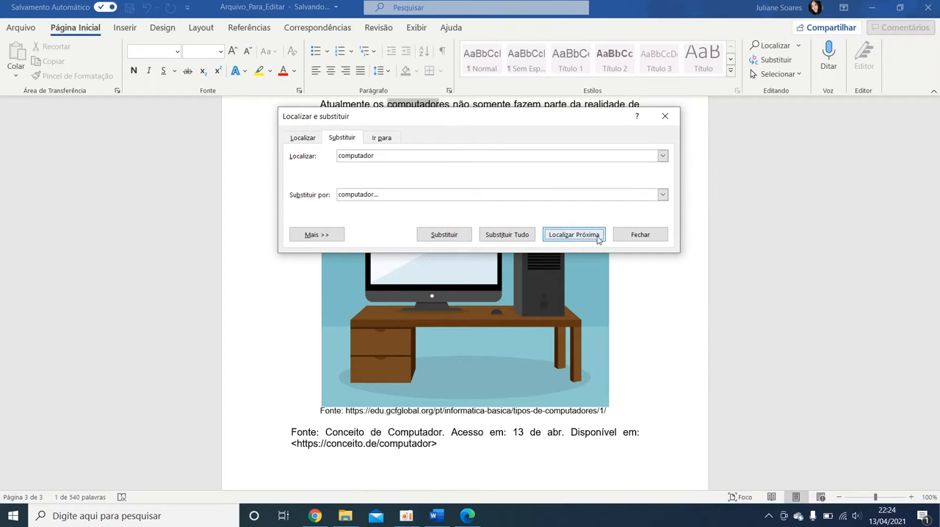
Step: Replace all occurrences of "computador..." with "computador" throughout the document
click(400, 155)
text(...)
click(430, 204)
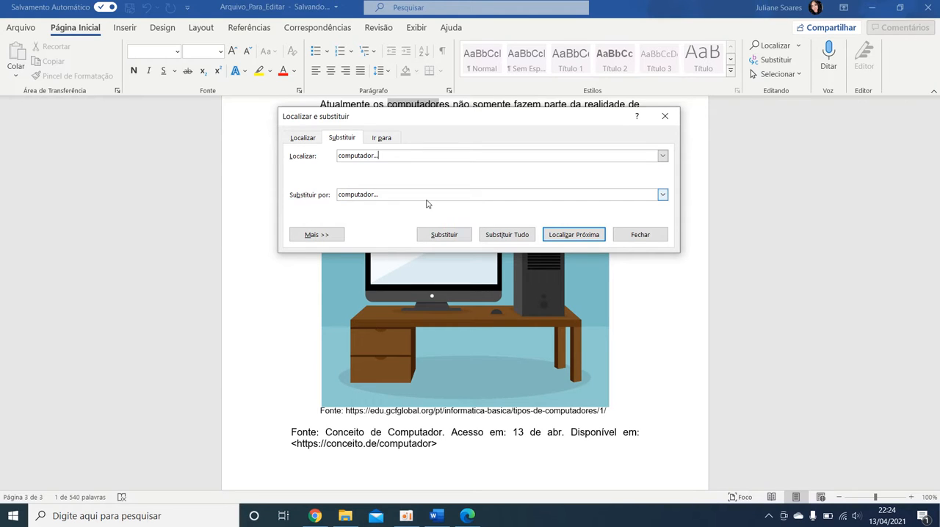
click(425, 199)
click(385, 158)
click(388, 194)
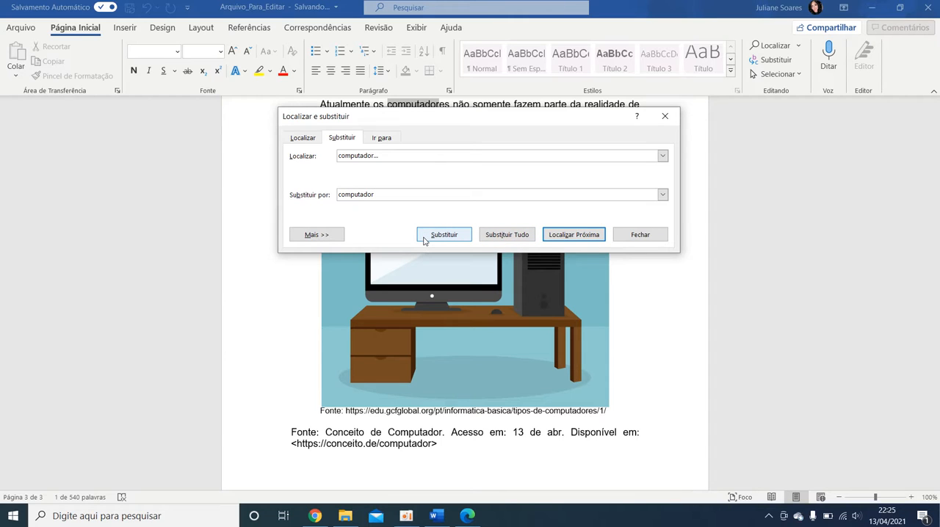
click(497, 236)
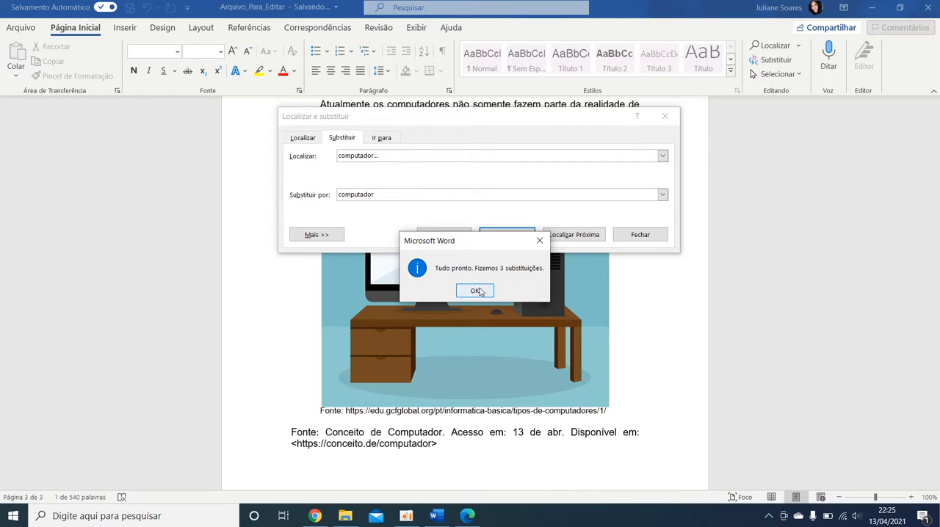
click(477, 290)
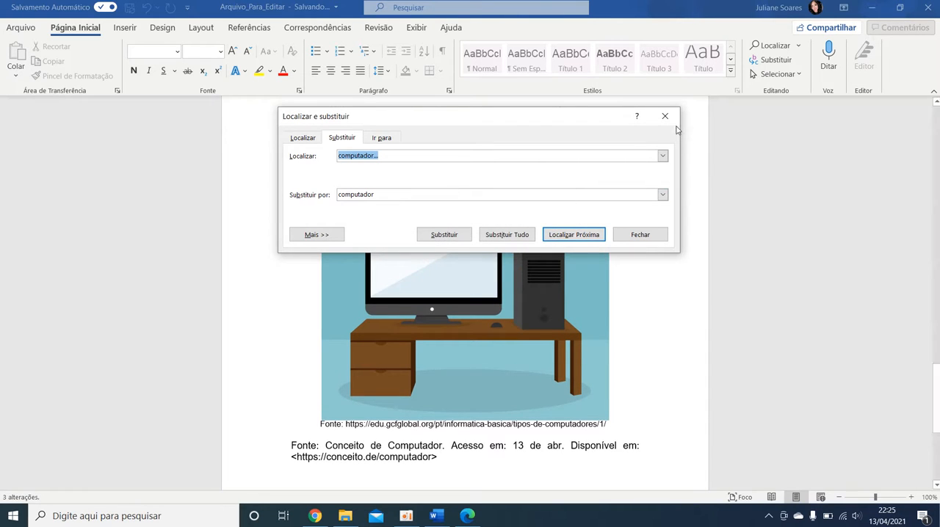
Step: Close the replace dialog and check the word "computador" in the Teste 1.2 and Teste 1 text
key(Escape)
scroll(555, 257, up, 10)
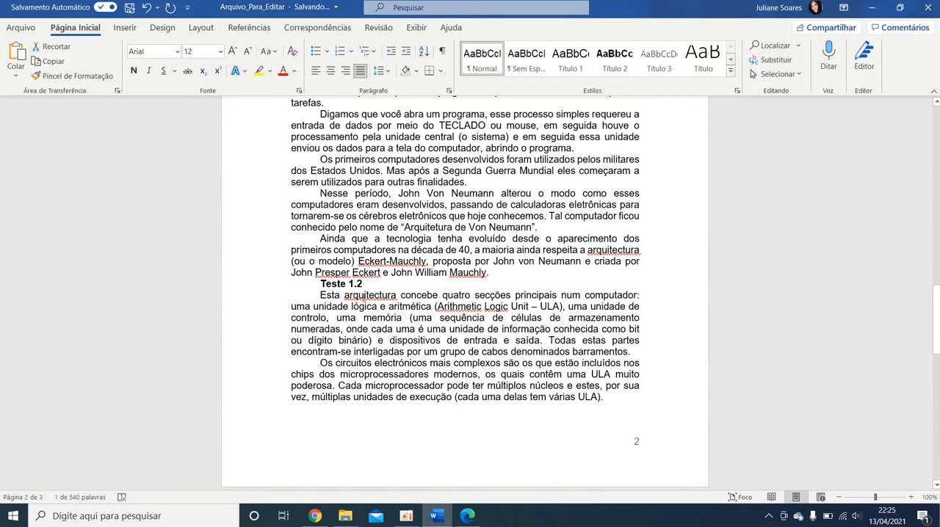
drag(629, 295, 589, 292)
scroll(440, 293, up, 3)
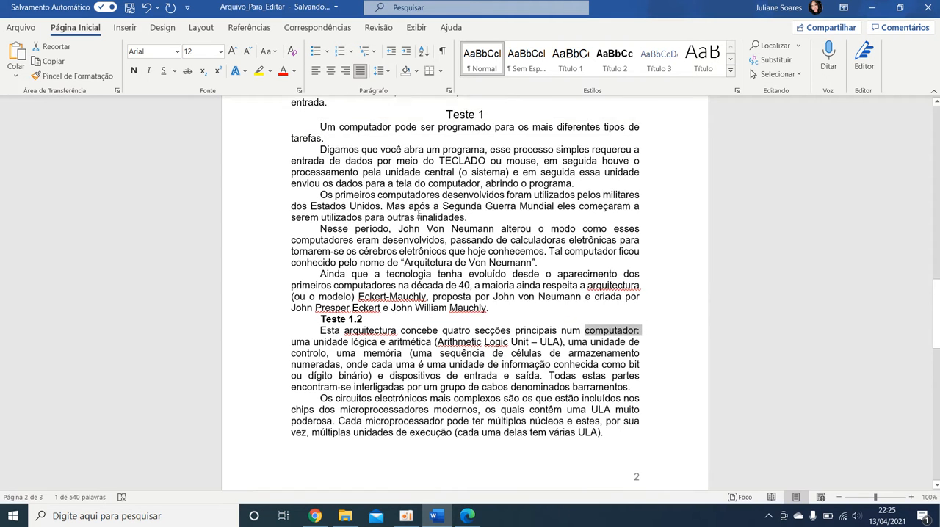
drag(397, 209, 339, 210)
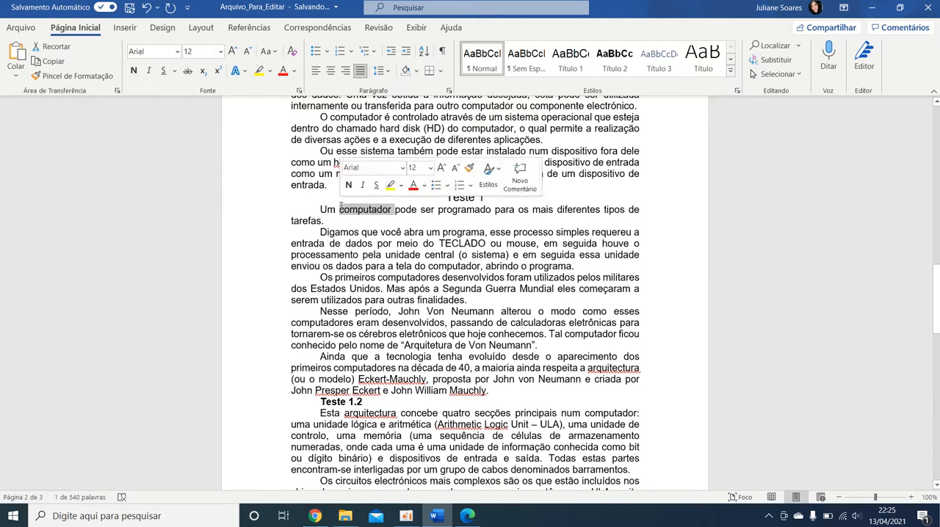
click(473, 290)
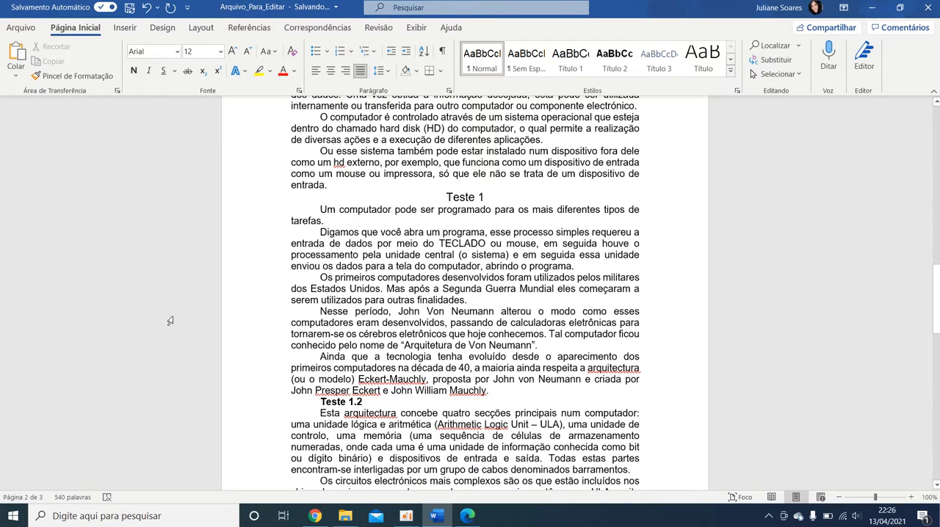
Step: Format the first two paragraphs under "Conceito de computador" as a bulleted list with check mark bullets
scroll(361, 290, up, 3)
scroll(361, 288, up, 3)
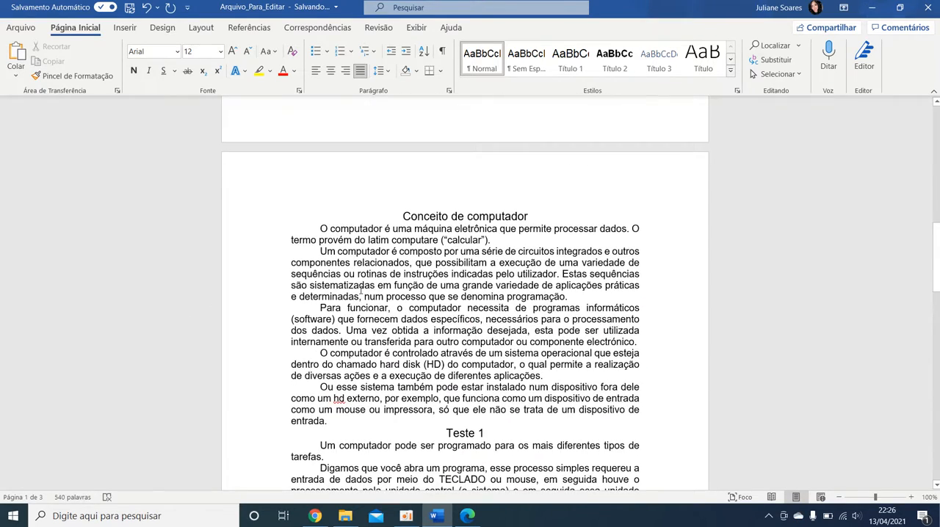
scroll(350, 316, down, 2)
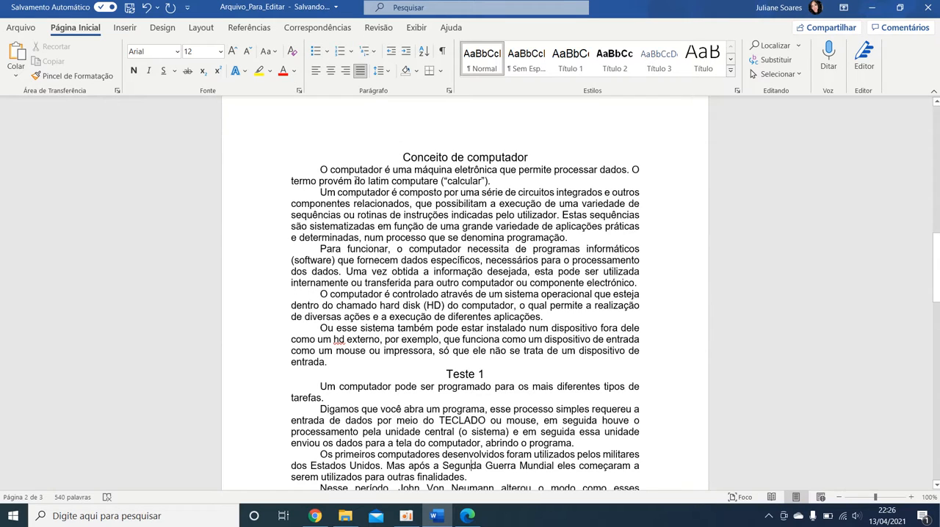
drag(323, 170, 581, 238)
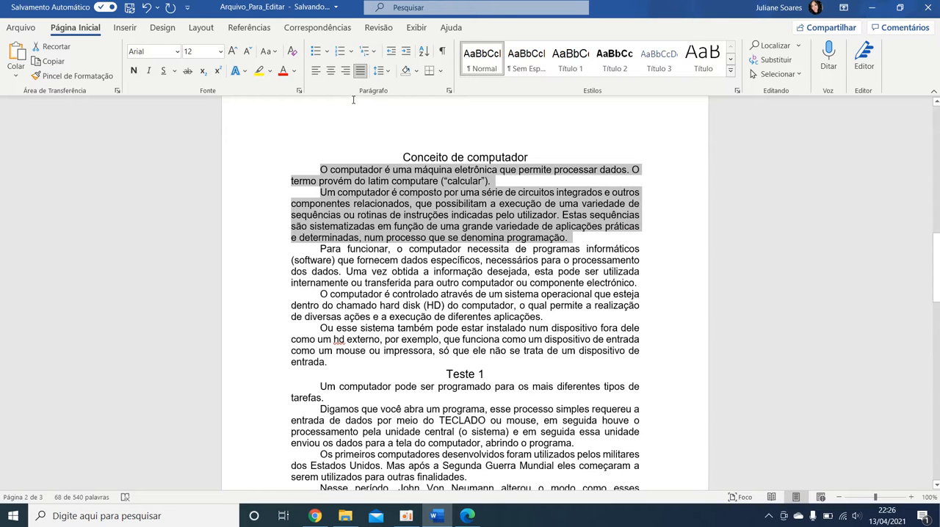
click(326, 52)
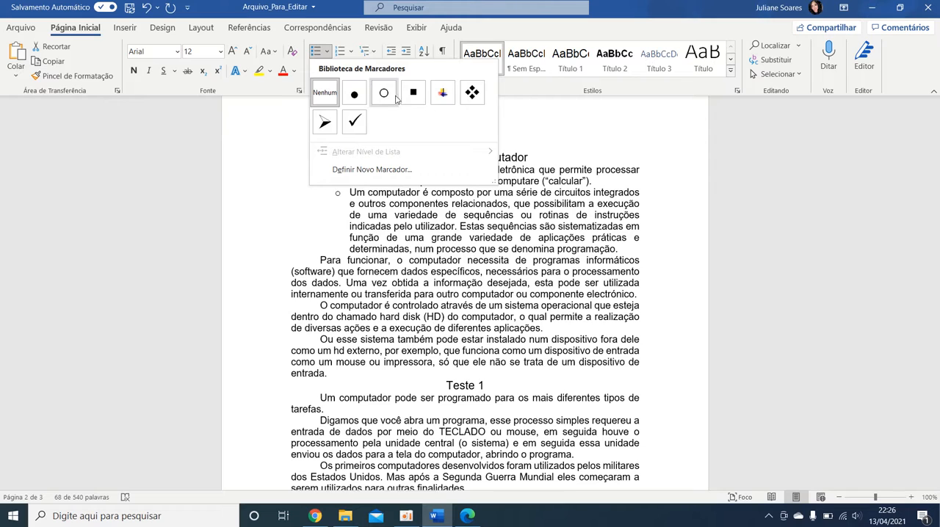
click(278, 132)
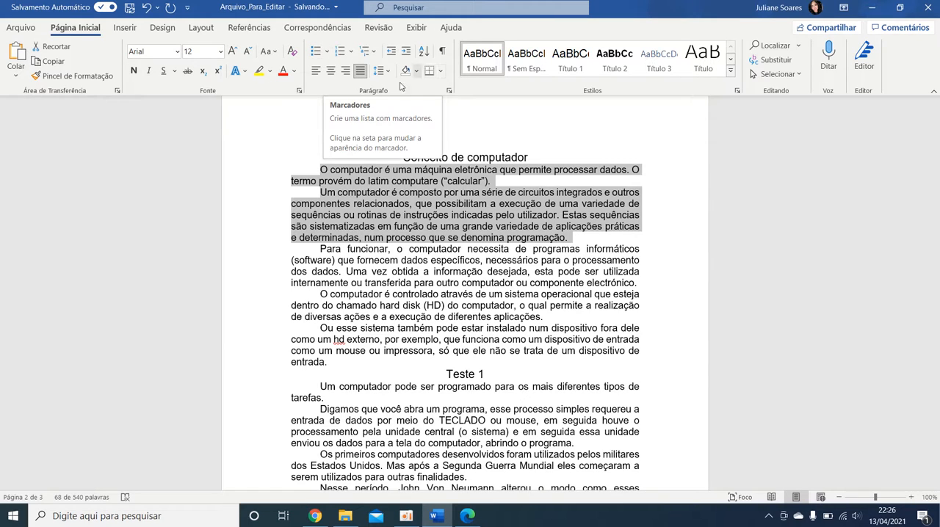
click(327, 52)
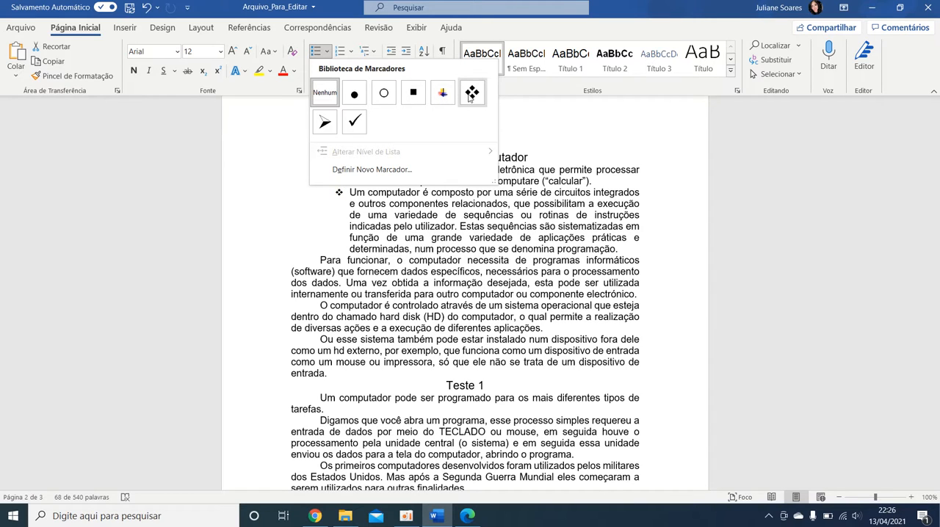
click(356, 122)
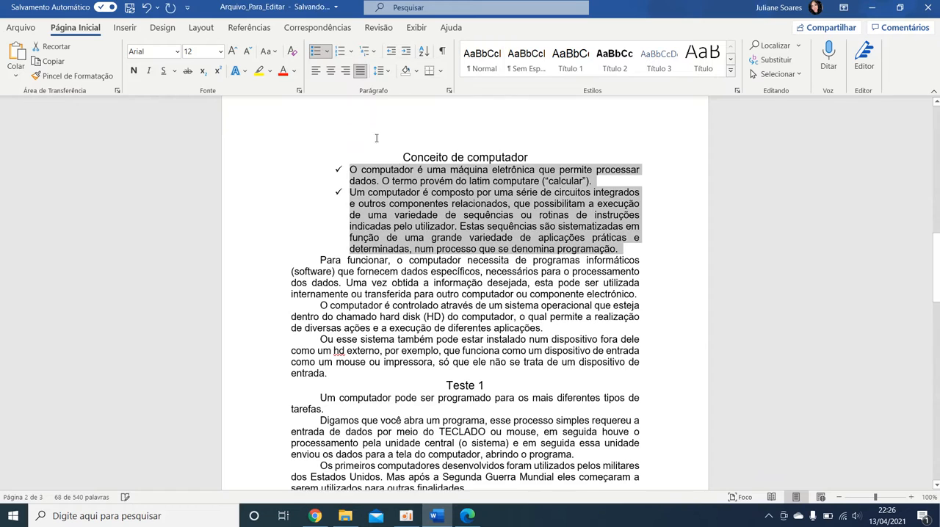
click(404, 238)
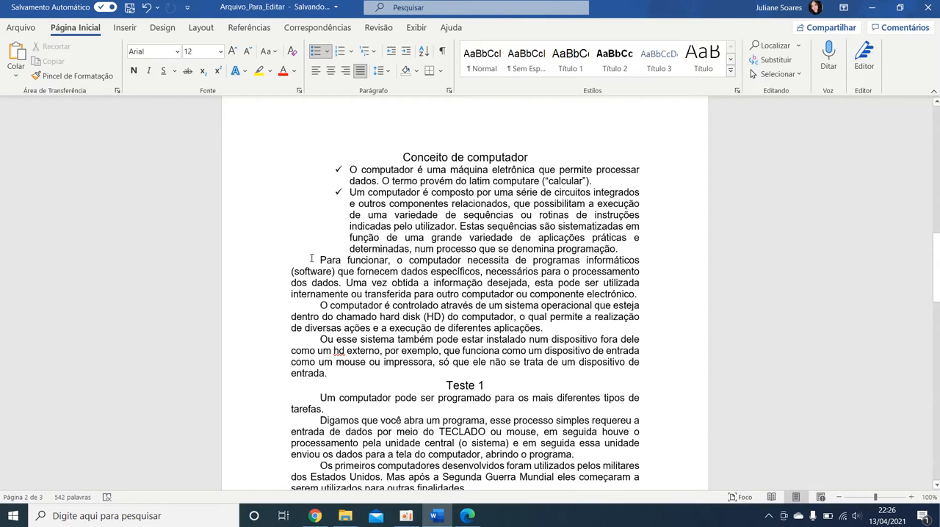
Step: Format the three paragraphs from "Para funcionar" through "Ou esse sistema" as a lettered list in the a), b), c) style
drag(315, 260, 329, 373)
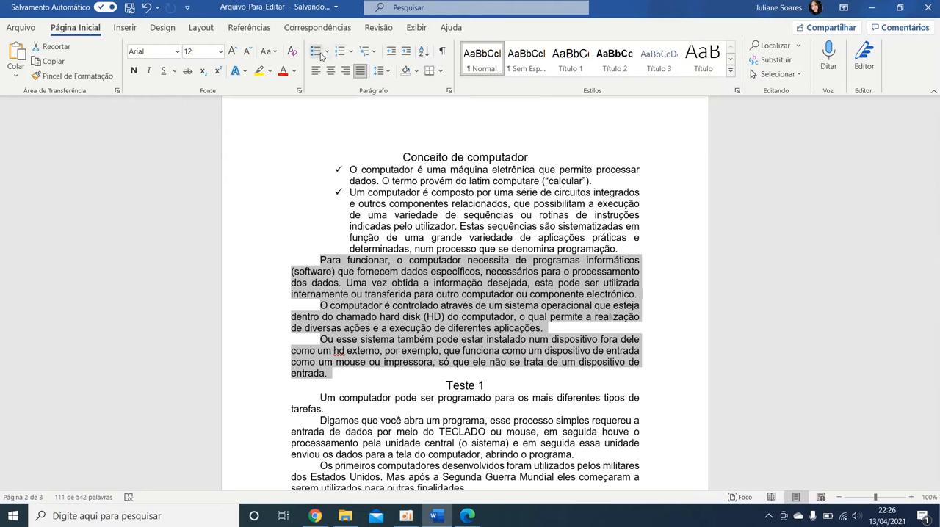
click(352, 51)
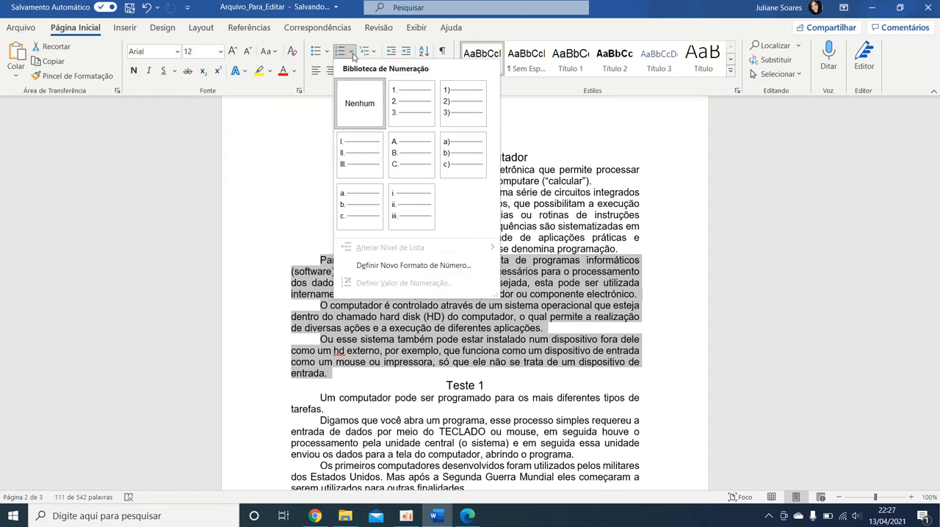
click(462, 155)
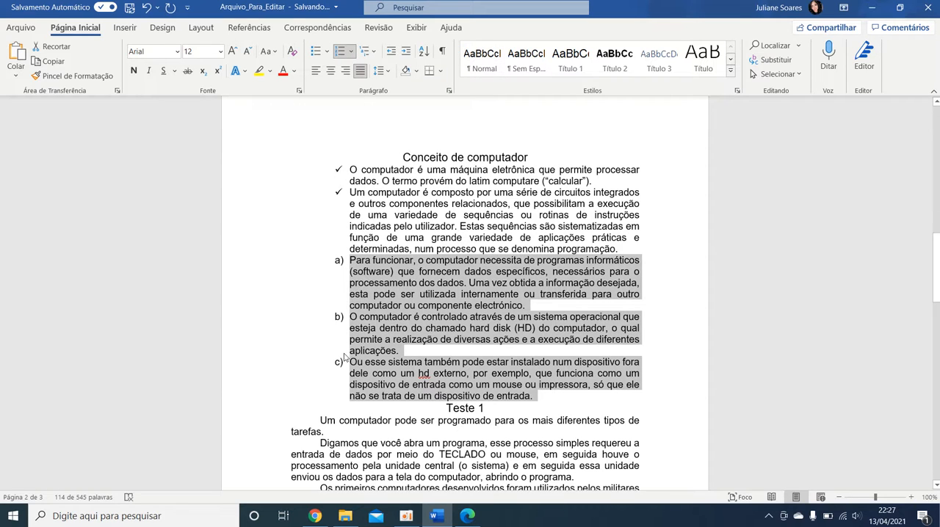
click(312, 364)
Step: Number the first three paragraphs under the Teste 1 heading in the 1., 2., 3. style
scroll(324, 352, down, 3)
drag(320, 303, 470, 393)
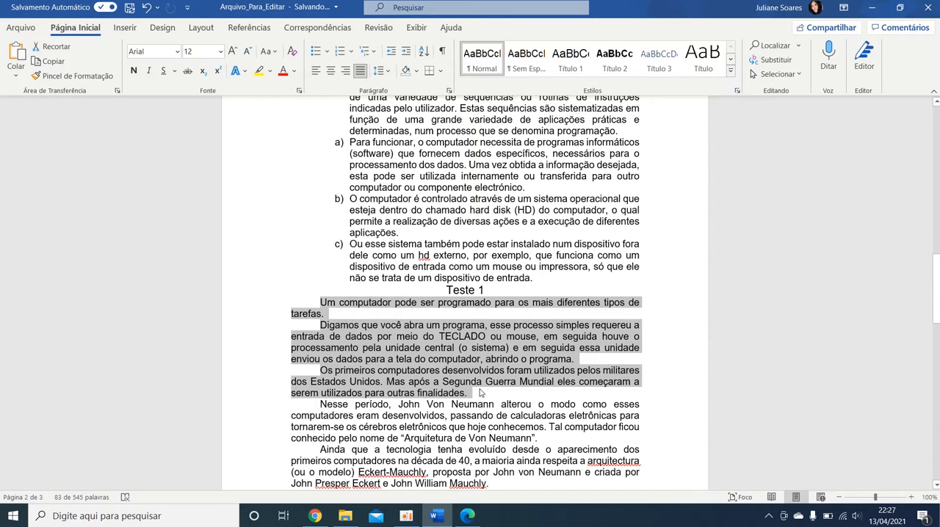
click(352, 52)
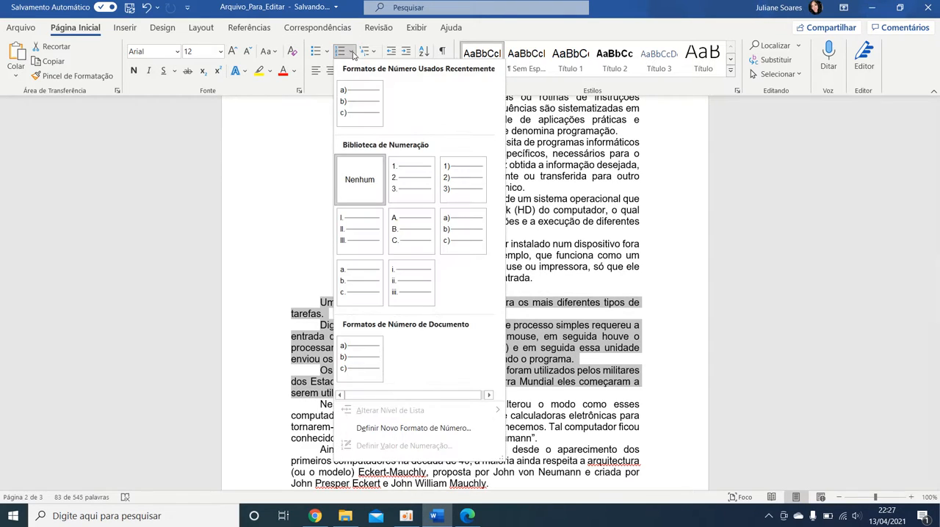
click(415, 171)
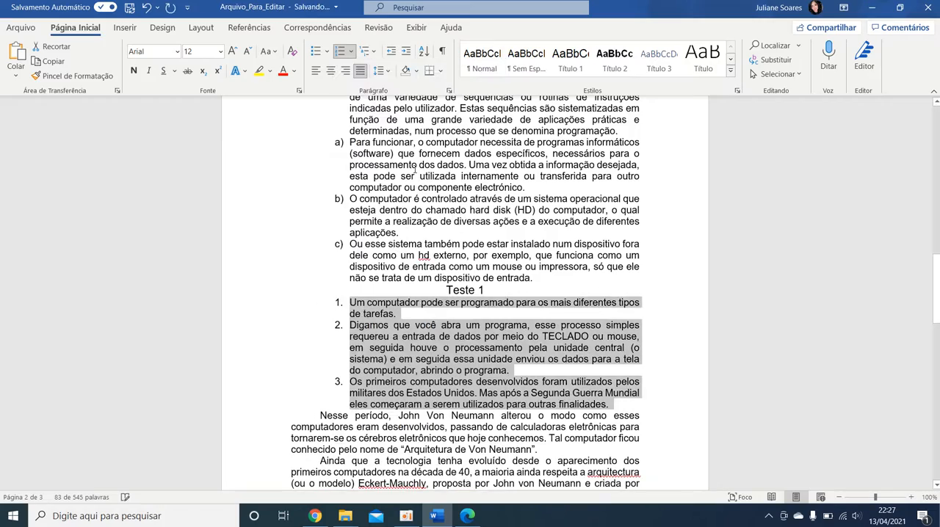
click(443, 348)
Step: Review the check mark, lettered and numbered lists from "Conceito de computador" through Teste 1
scroll(389, 293, up, 5)
scroll(335, 224, down, 4)
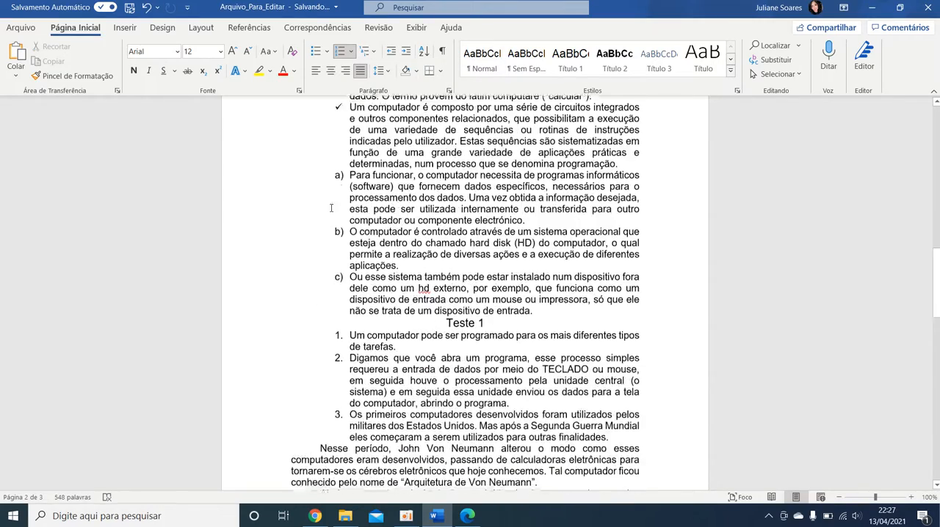
scroll(336, 224, up, 3)
scroll(383, 266, down, 2)
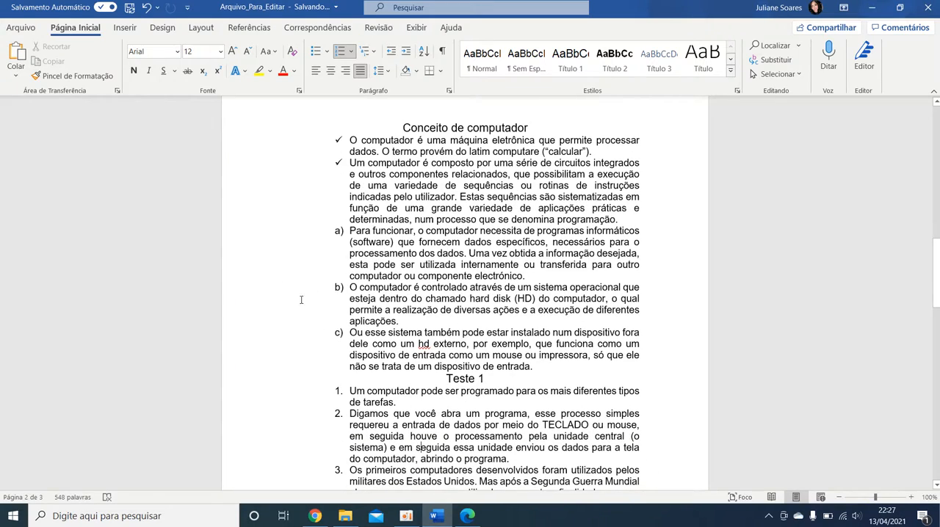
scroll(360, 262, down, 4)
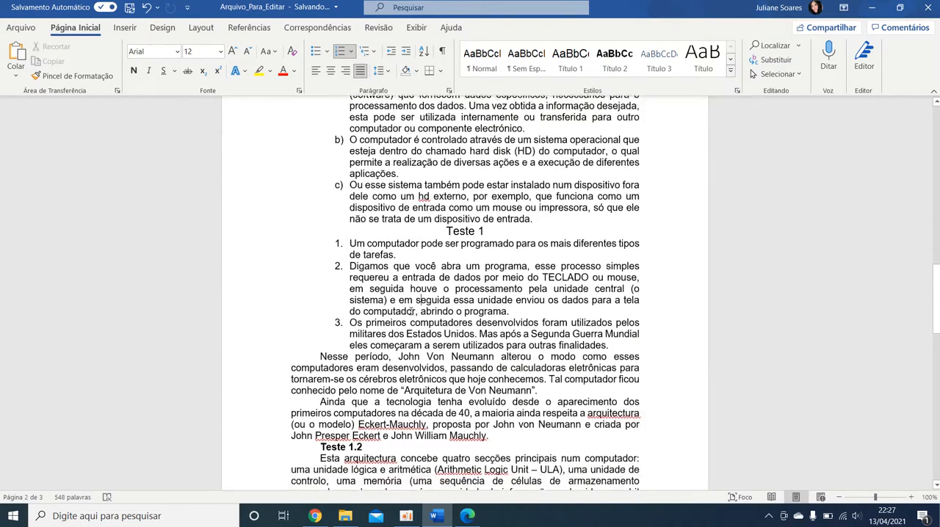
scroll(412, 255, up, 5)
scroll(440, 271, down, 10)
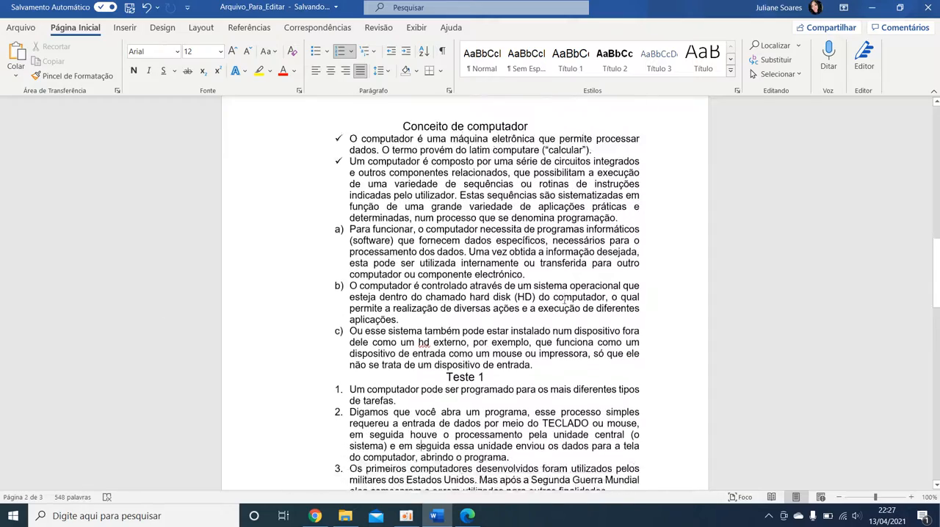
scroll(461, 283, up, 10)
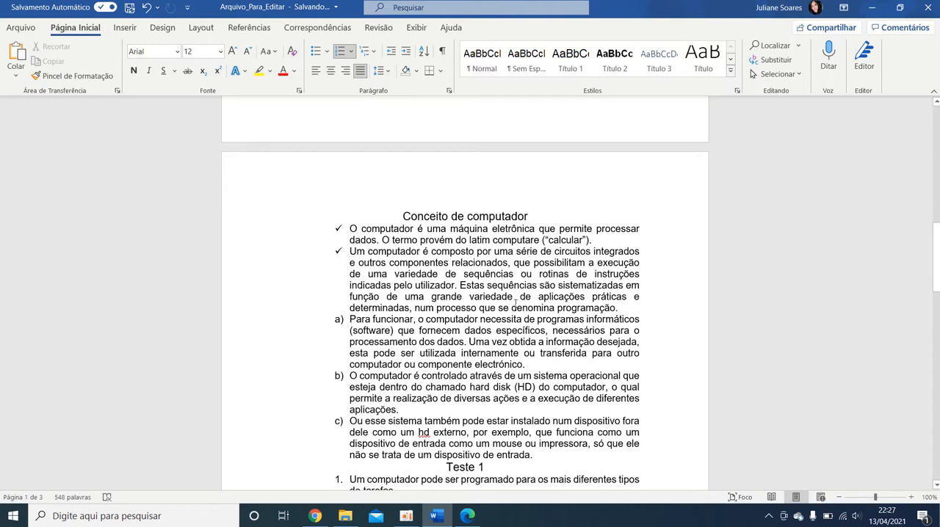
Step: Add the word "Teste" on a new line below the final source reference, leaving blank space above it
scroll(439, 334, down, 20)
scroll(439, 334, down, 10)
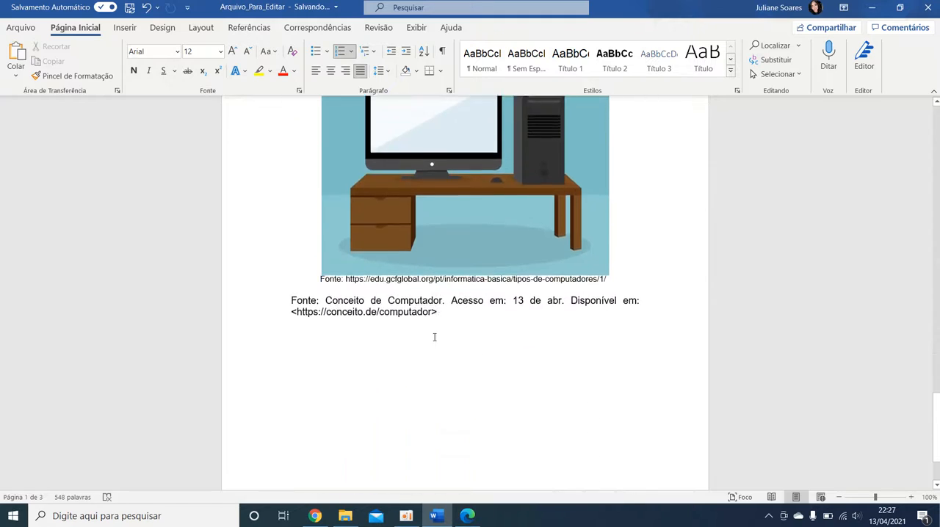
click(417, 319)
key(Return)
key(Return)
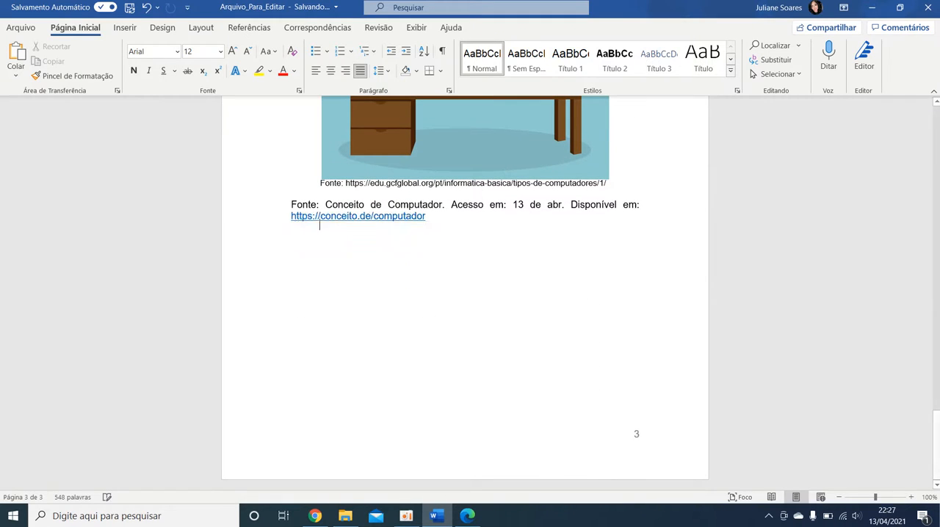
text(Teste)
Step: Change the font color of the word "Teste" at the document's end to orange
drag(390, 282, 273, 252)
click(294, 71)
click(328, 122)
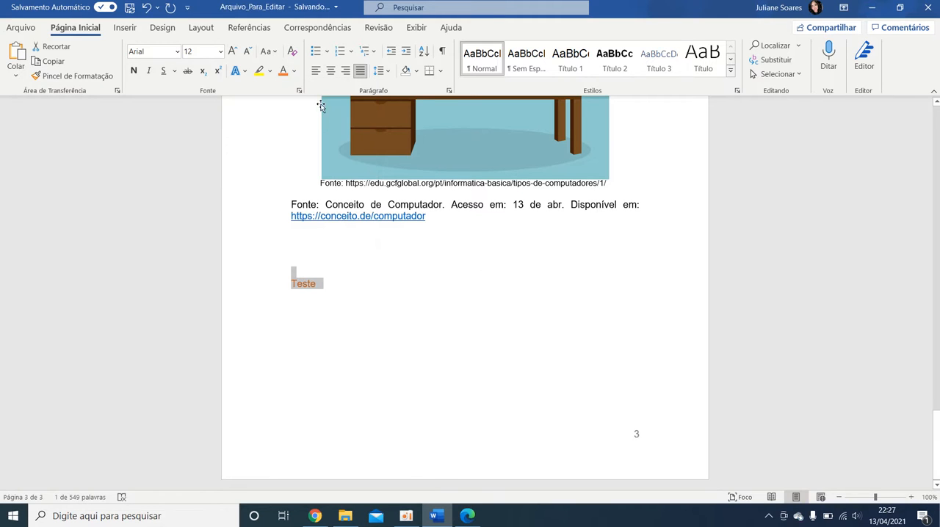
Step: Format the word "Teste" at the document's end in red and bold
click(294, 71)
click(292, 204)
click(133, 70)
click(323, 313)
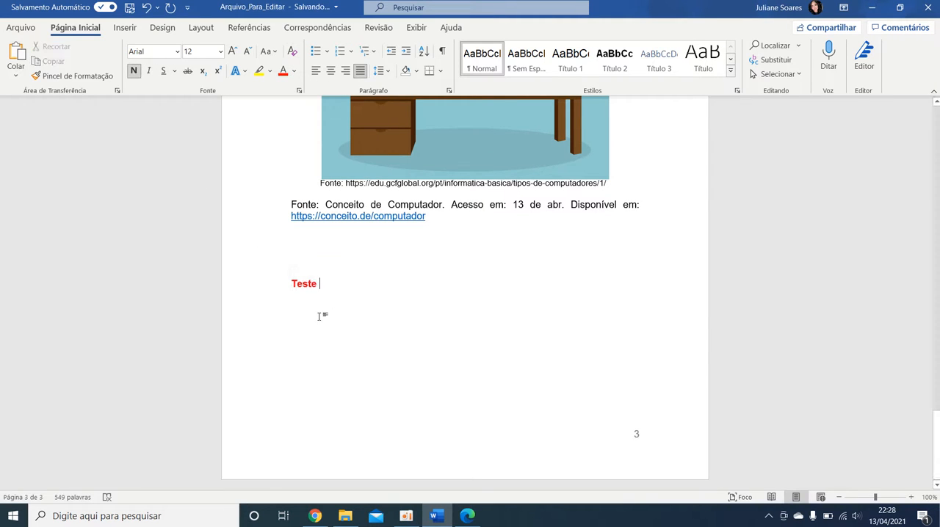
Step: Add "Teste2" in non-bold black text on a new line below "Teste"
key(Return)
click(133, 71)
click(296, 74)
click(293, 88)
text(Teste2)
Step: Copy the bold red formatting of "Teste" onto "Teste2" with the Format Painter
click(322, 284)
drag(292, 284, 287, 283)
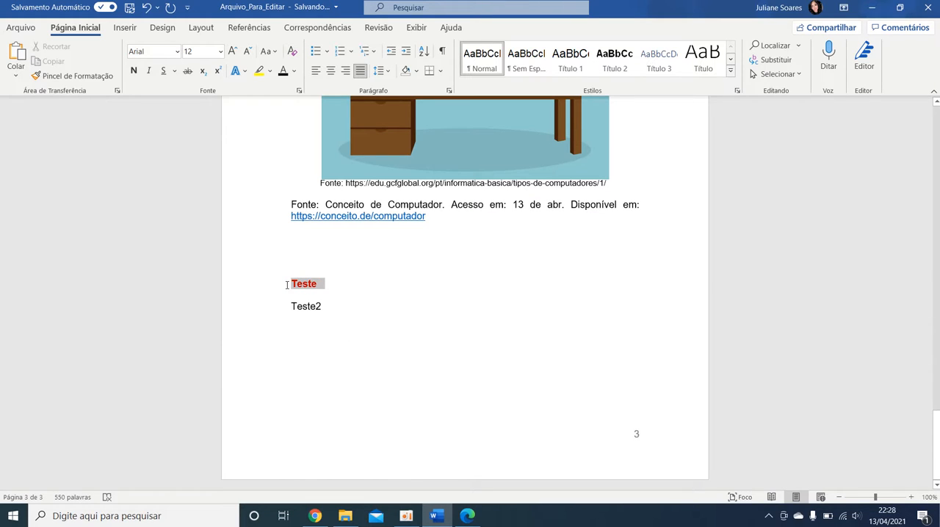
click(55, 80)
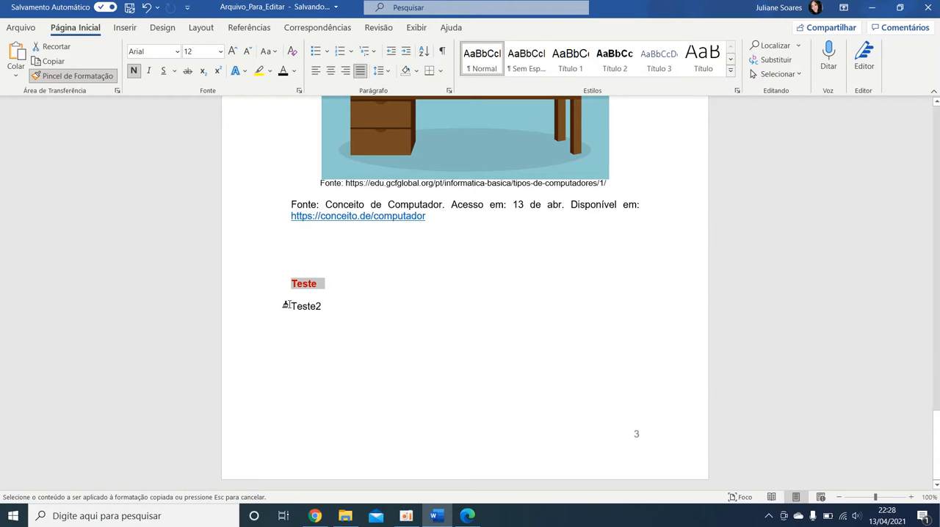
drag(284, 305, 329, 309)
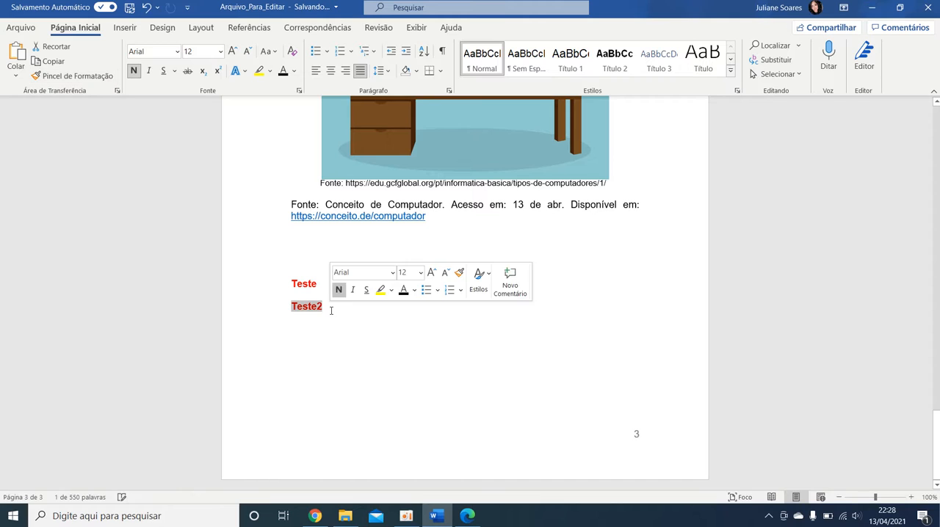
click(305, 341)
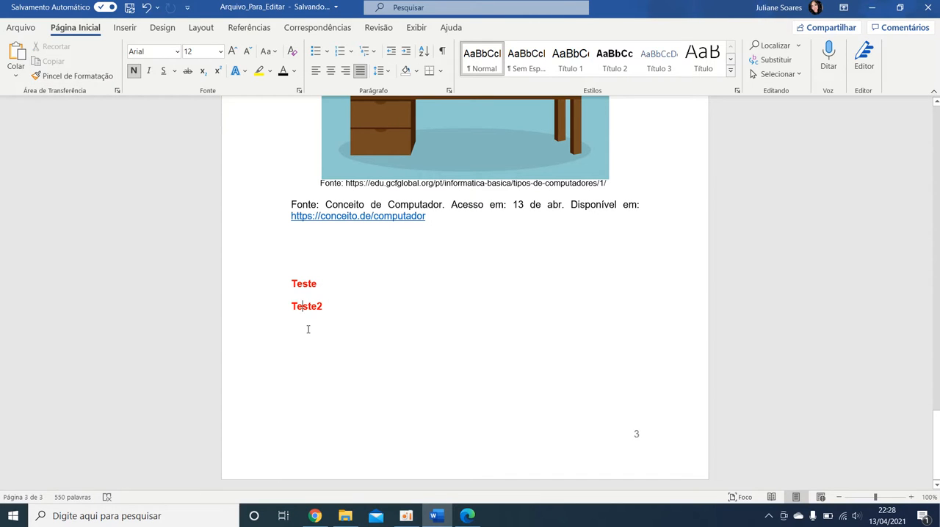
click(312, 293)
Step: Apply the plain formatting of "Disponível em:" to "Teste" and "Teste2" with the Format Painter, and add a line below
drag(646, 206, 572, 206)
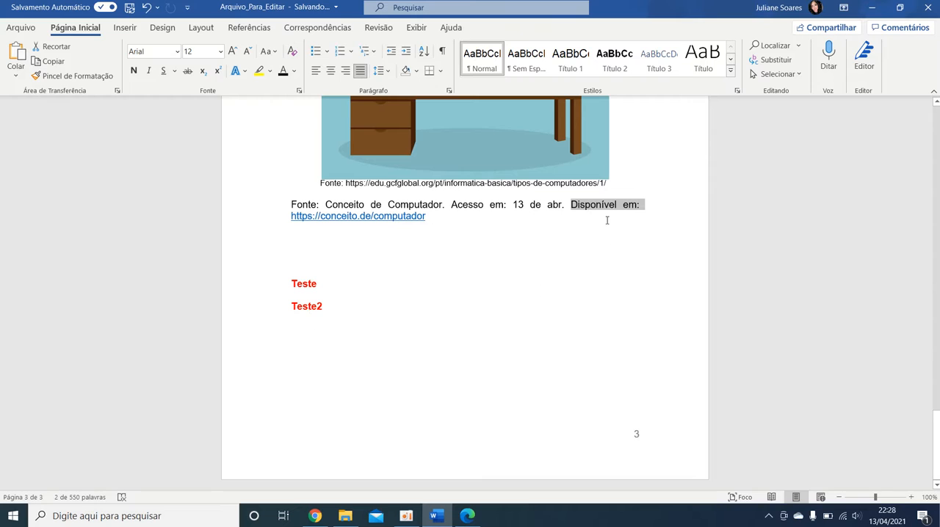
click(73, 77)
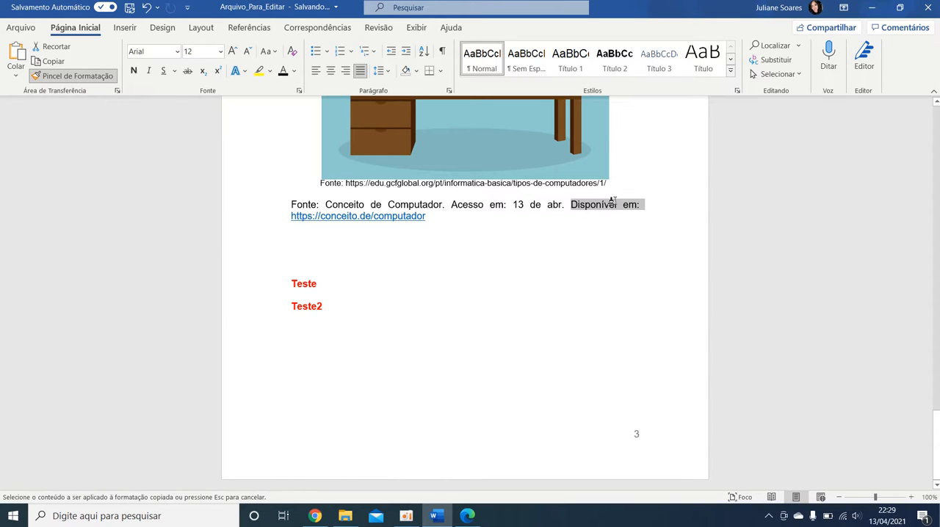
drag(348, 306, 270, 274)
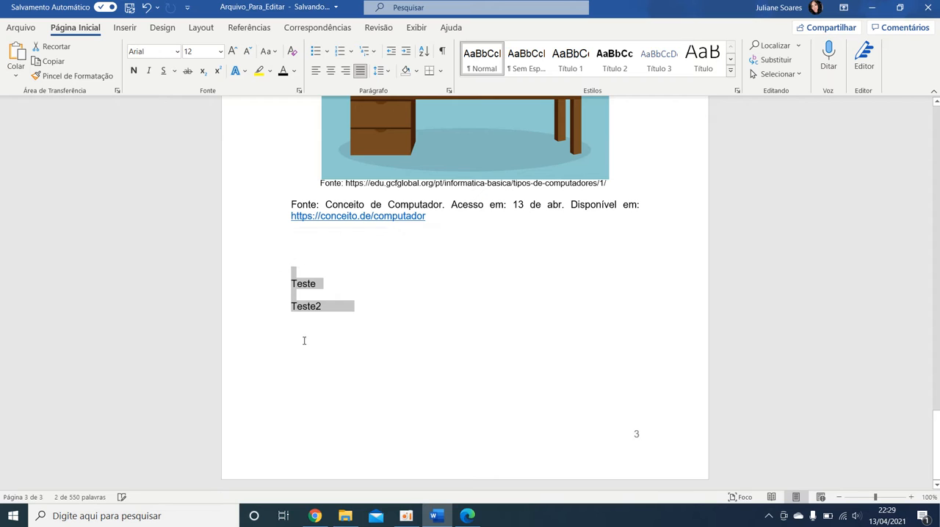
click(343, 338)
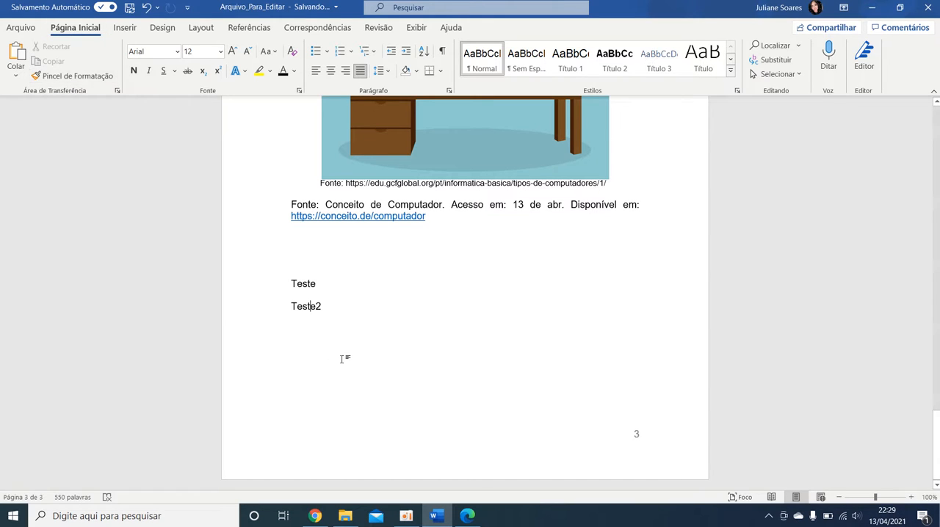
key(Return)
Step: Undo the plain formatting and the added line, redo both changes, and undo them again
click(146, 9)
click(146, 9)
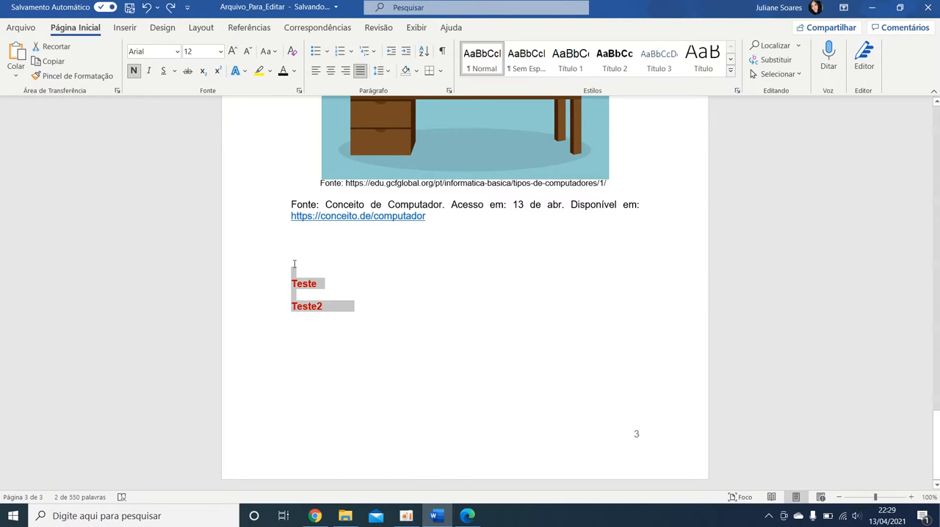
click(170, 8)
click(170, 8)
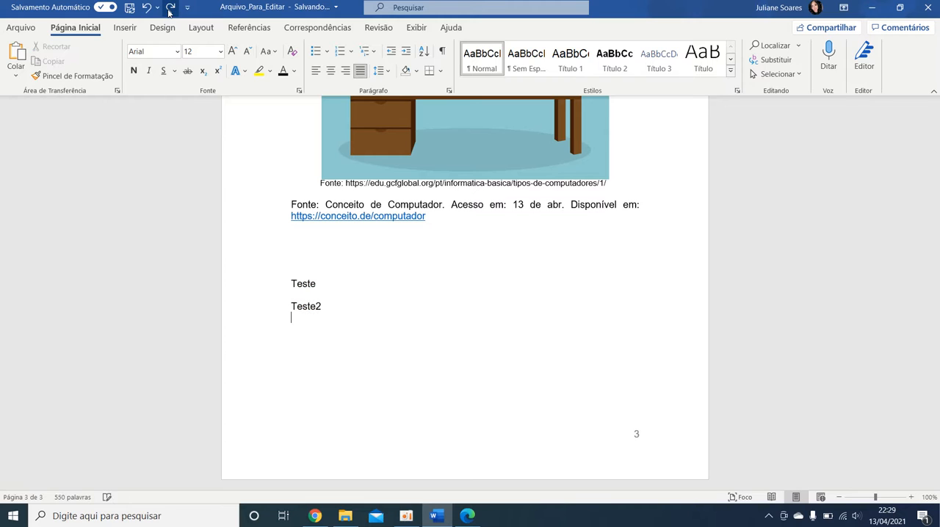
key(ctrl+z)
key(ctrl+z)
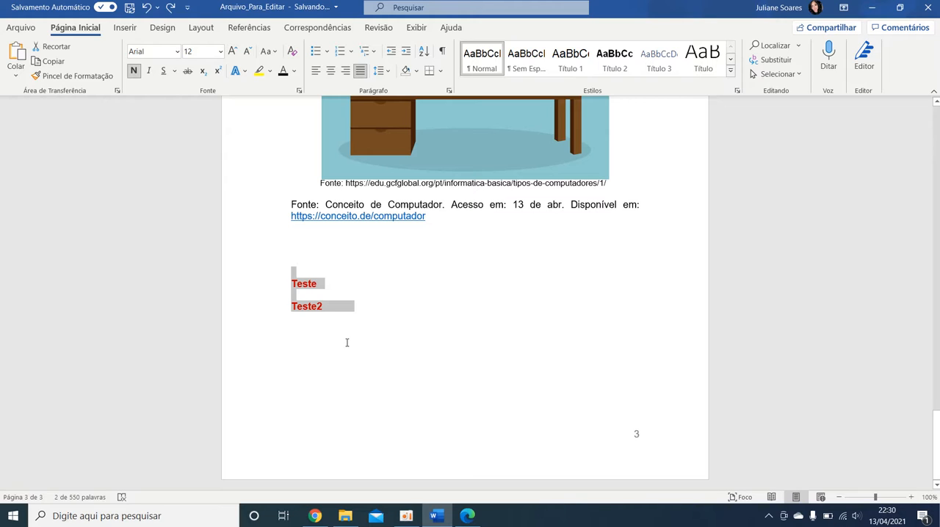
Step: Switch to Teste_Com_Sumario.pdf in Edge, look through its pages and open the text search
click(468, 516)
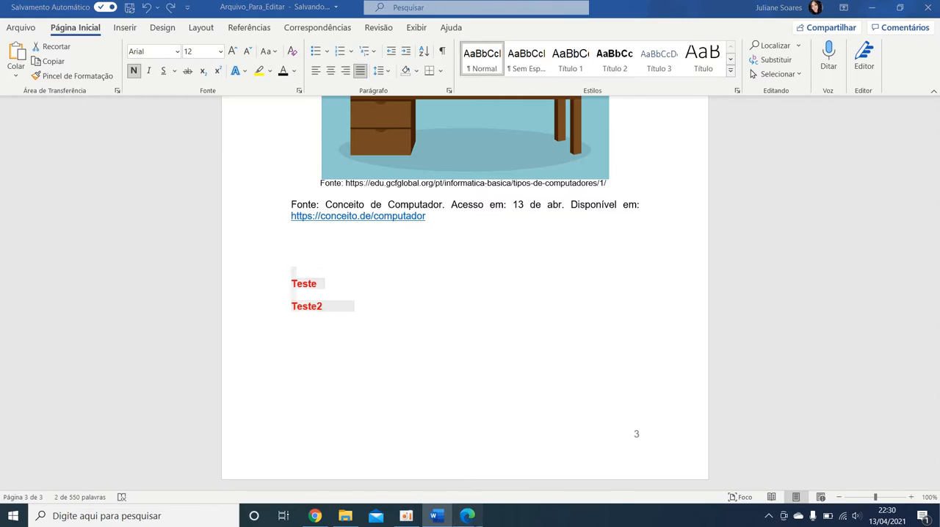
scroll(500, 272, up, 10)
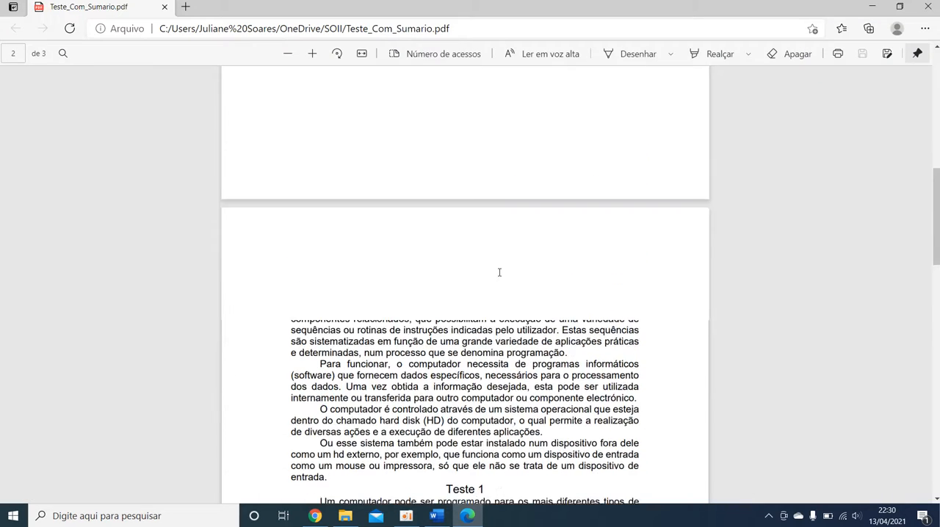
scroll(499, 273, down, 15)
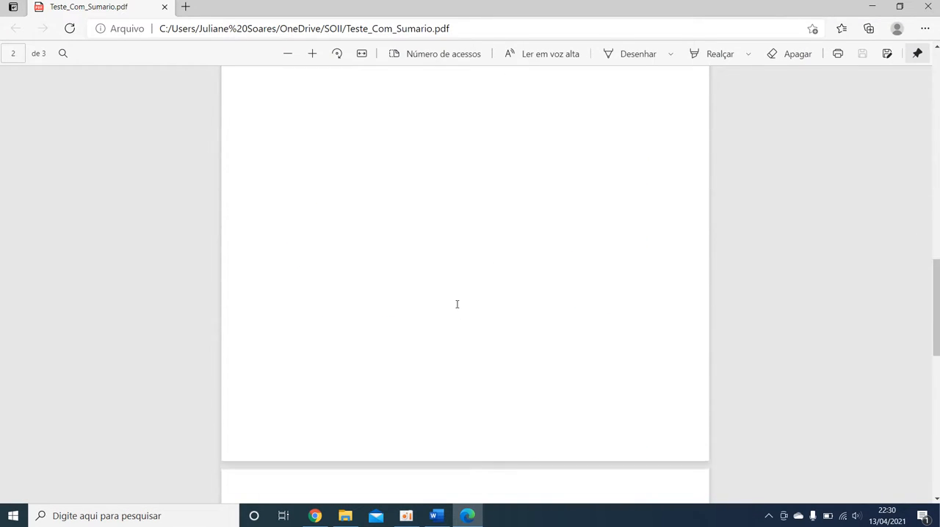
scroll(461, 304, up, 8)
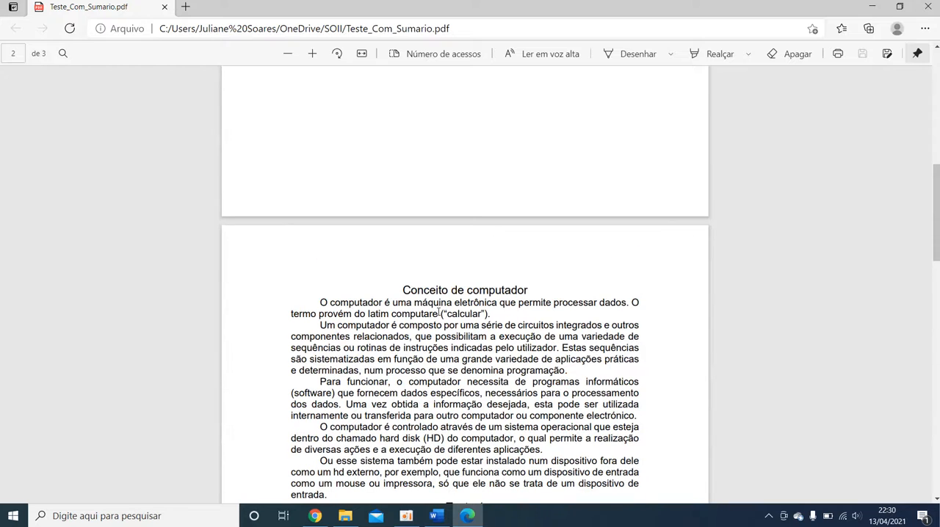
scroll(537, 342, down, 2)
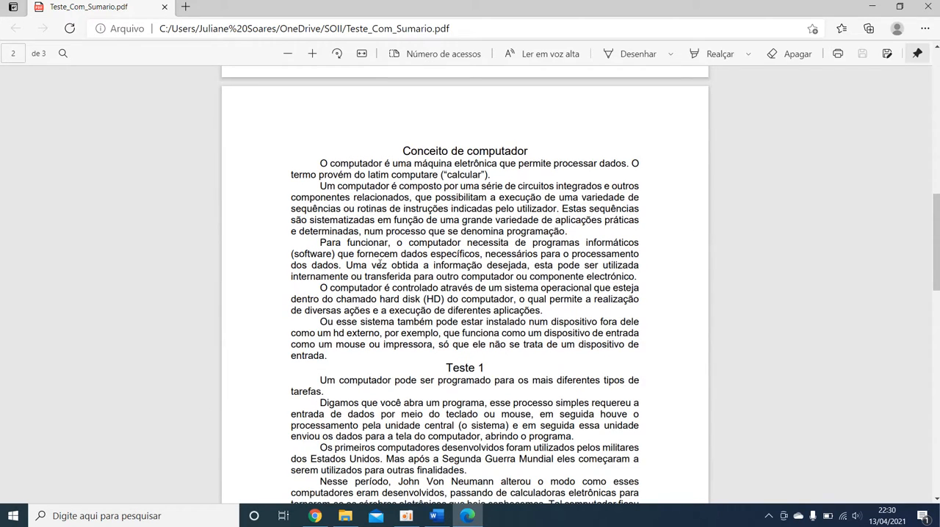
key(ctrl+f)
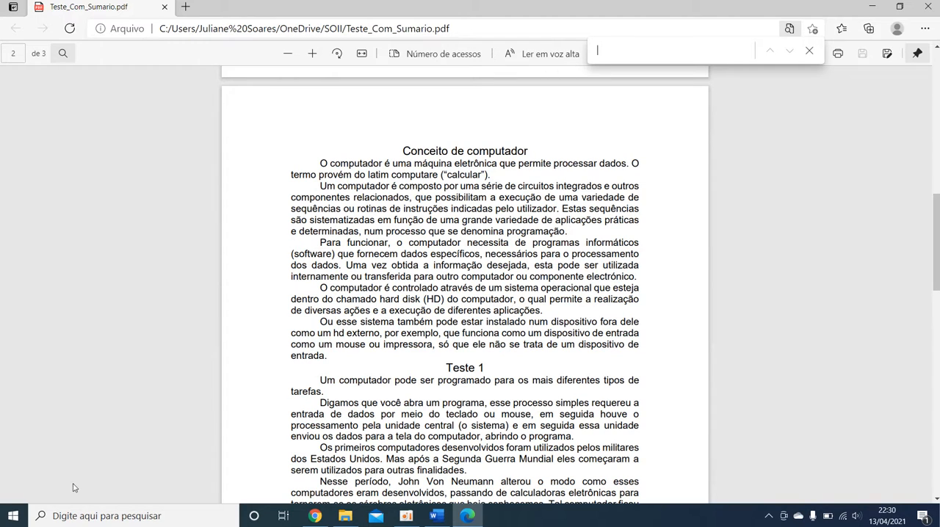
Step: Switch back to Word and replace the "Teste" and "Teste2" lines with "Tecla do teclado = CTRL"
click(436, 515)
drag(395, 360, 292, 268)
text(Tecla do )
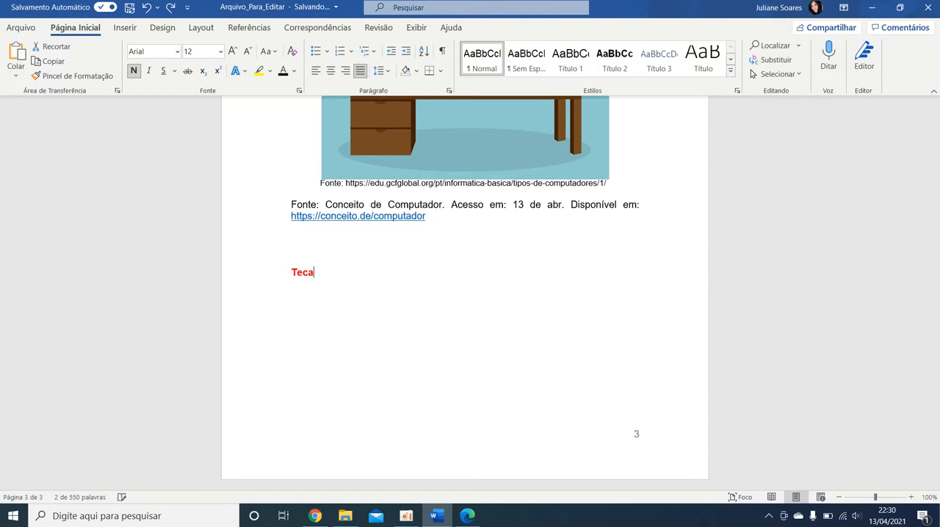
text(teclado -)
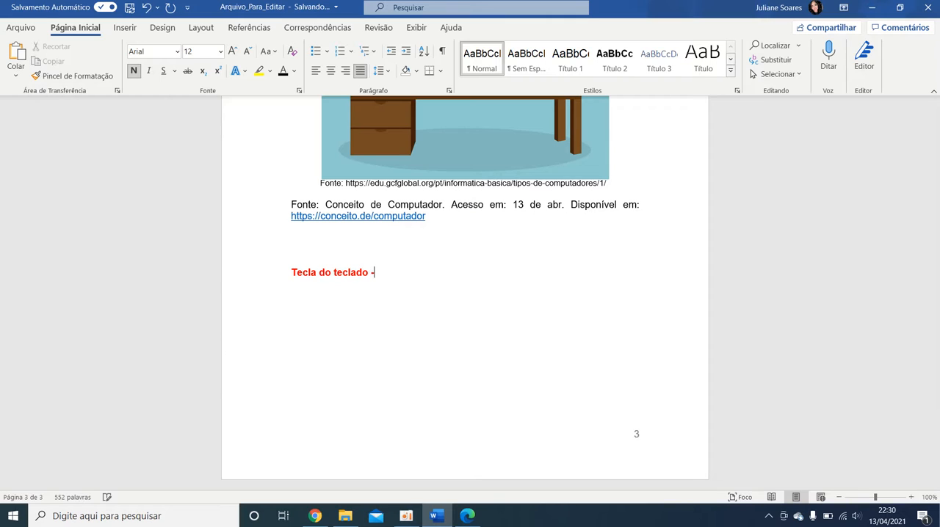
key(BackSpace)
text(= CtRL -Fc)
Step: Continue the "Tecla do teclado = CTRL" line with "– Fica geralmente no canto inferior"
key(BackSpace)
text(ica gea)
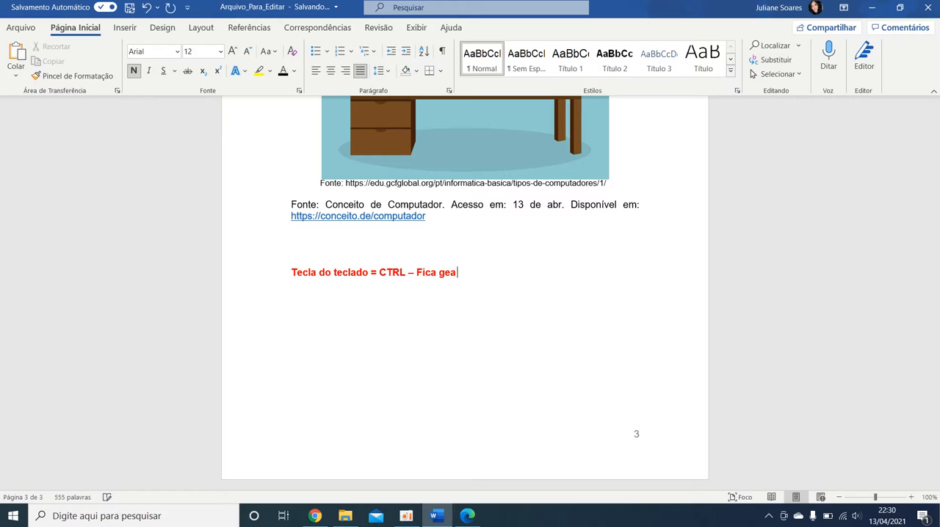
key(BackSpace)
text(ralmente na o canto inferior)
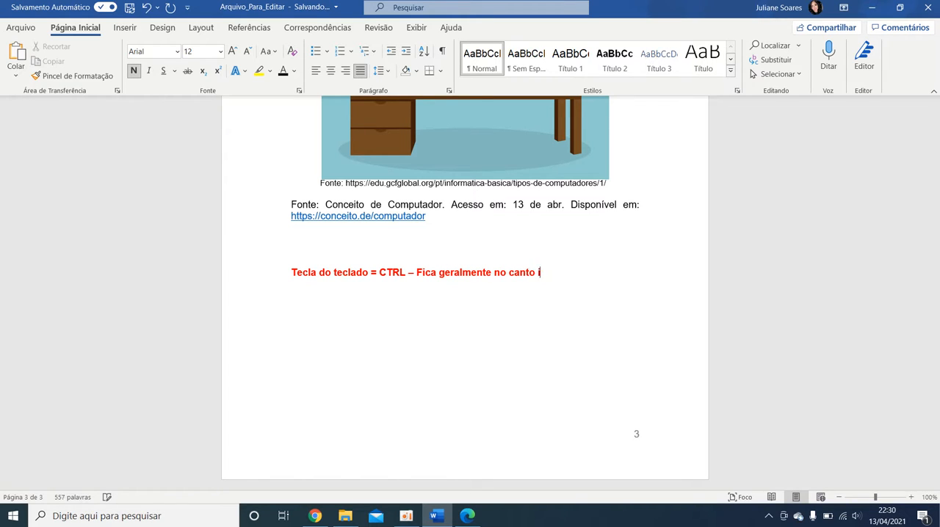